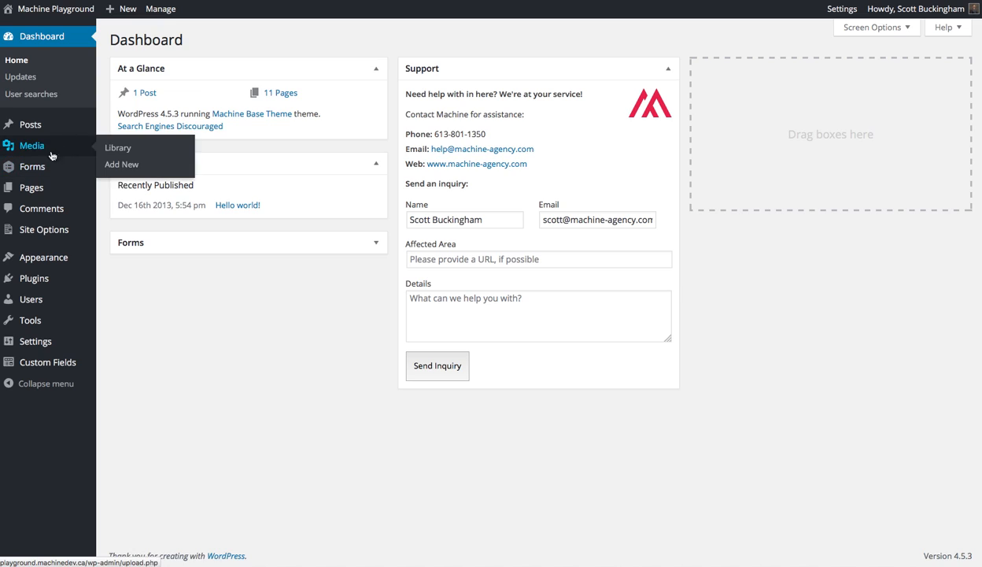
Create a new page titled "Praesent commodo cursus magna, vel scelerisque nisl consectetur et." and add a Text Block section
{"action": "left_click", "coordinate": [137, 211]}
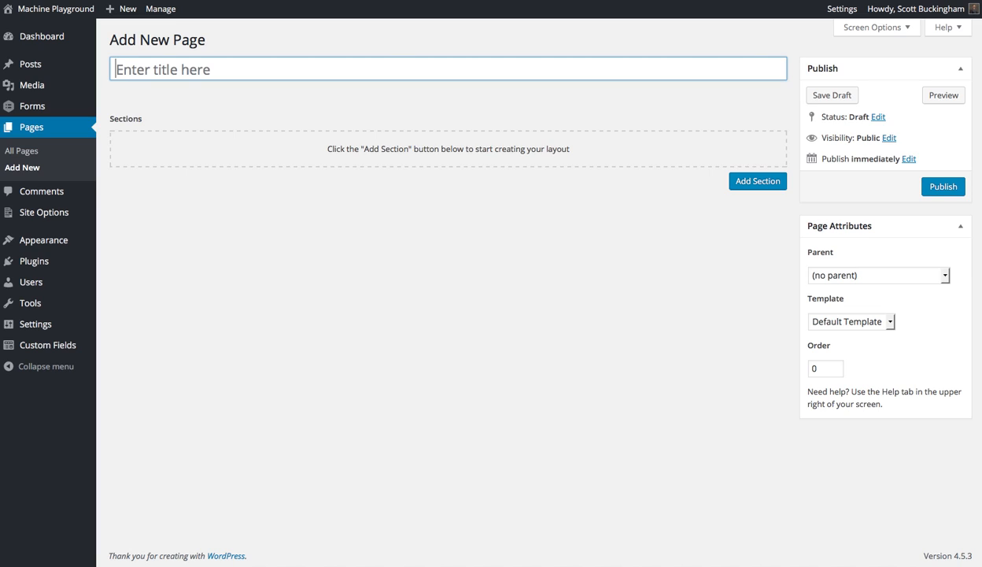
{"action": "type", "text": "Praesent commodo cursus magna, vel scelerisque nisl consectetur et."}
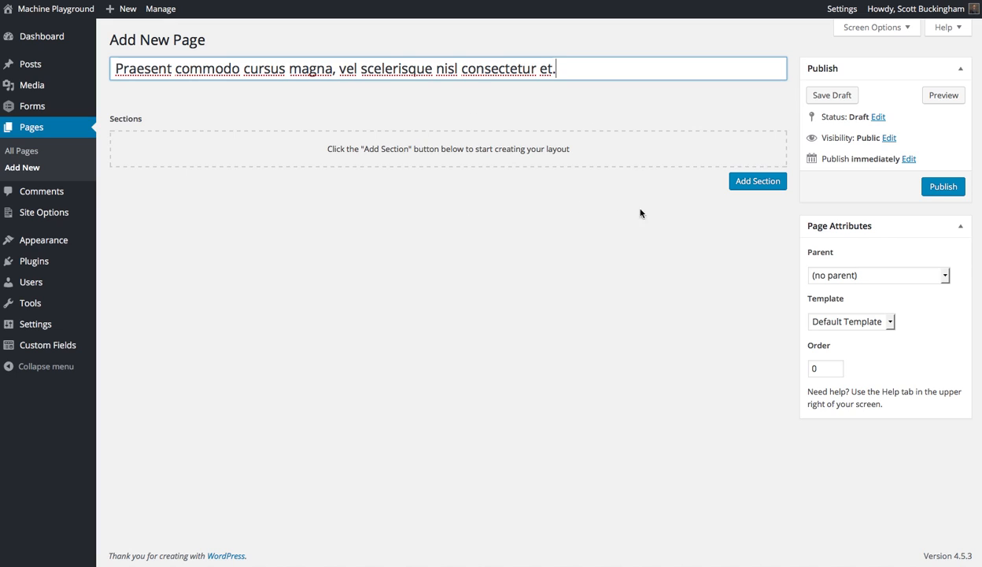
{"action": "left_click", "coordinate": [761, 187]}
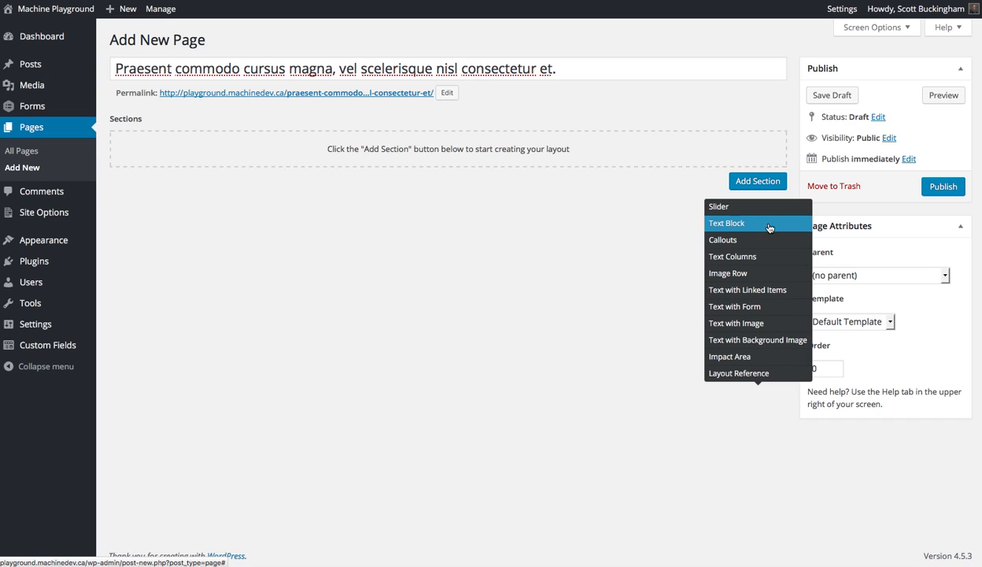
{"action": "left_click", "coordinate": [770, 227]}
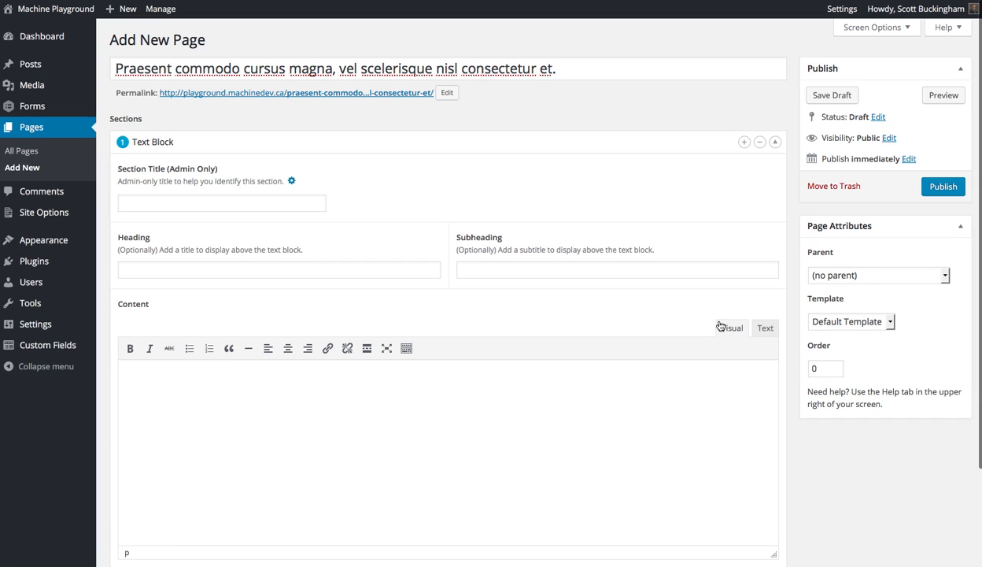
Reveal the text block's Section ID and Section Classes settings and look over its title, heading and content fields
{"action": "left_click", "coordinate": [285, 273]}
{"action": "left_click", "coordinate": [472, 265]}
{"action": "left_click", "coordinate": [208, 382]}
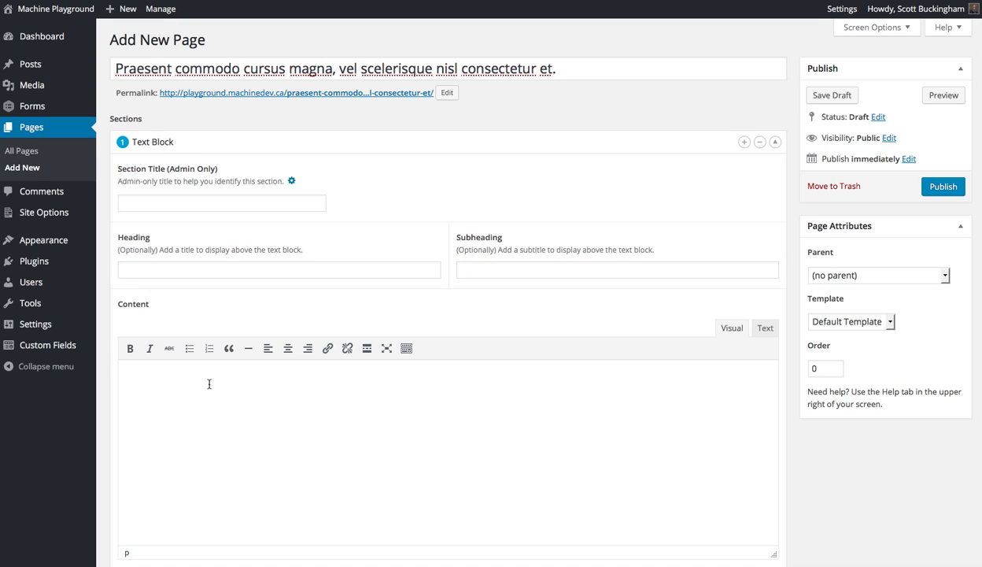
{"action": "left_click", "coordinate": [292, 182]}
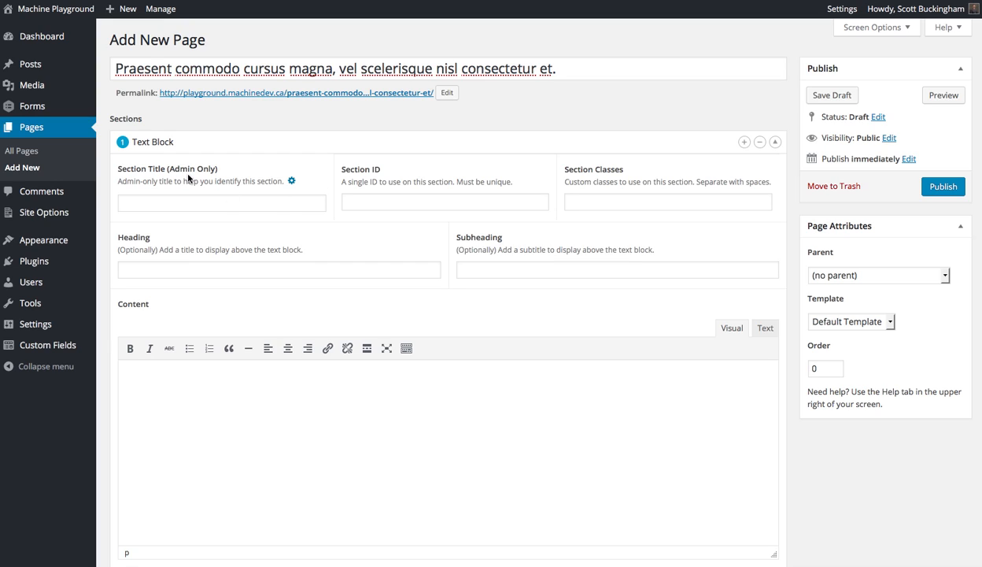
{"action": "left_click", "coordinate": [197, 205]}
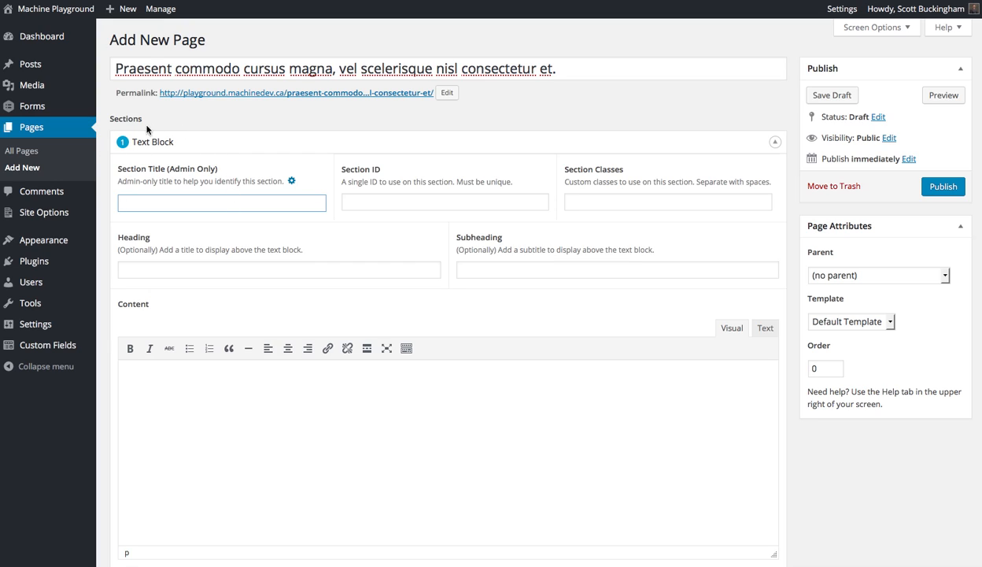
{"action": "left_click", "coordinate": [401, 197]}
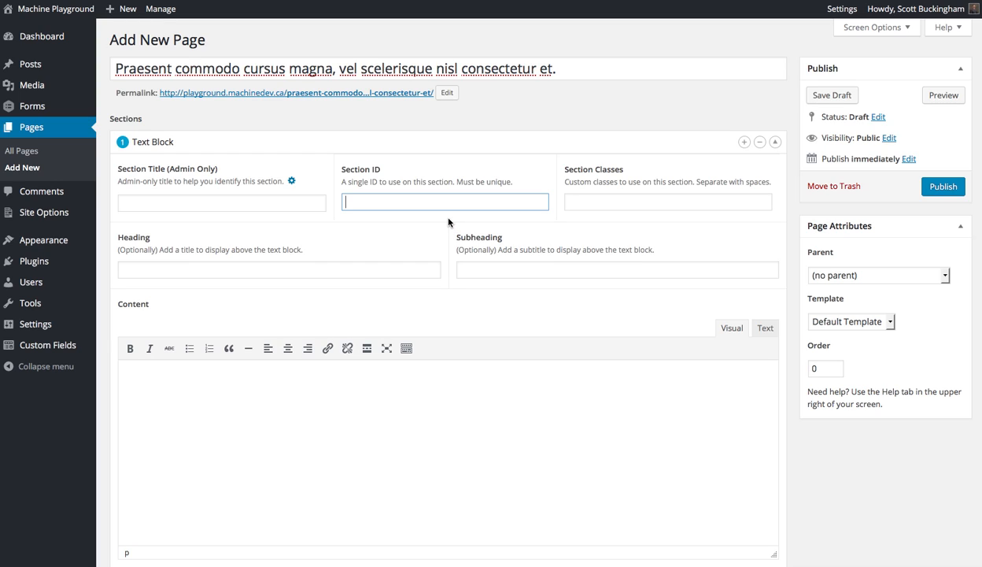
{"action": "key", "text": "Tab"}
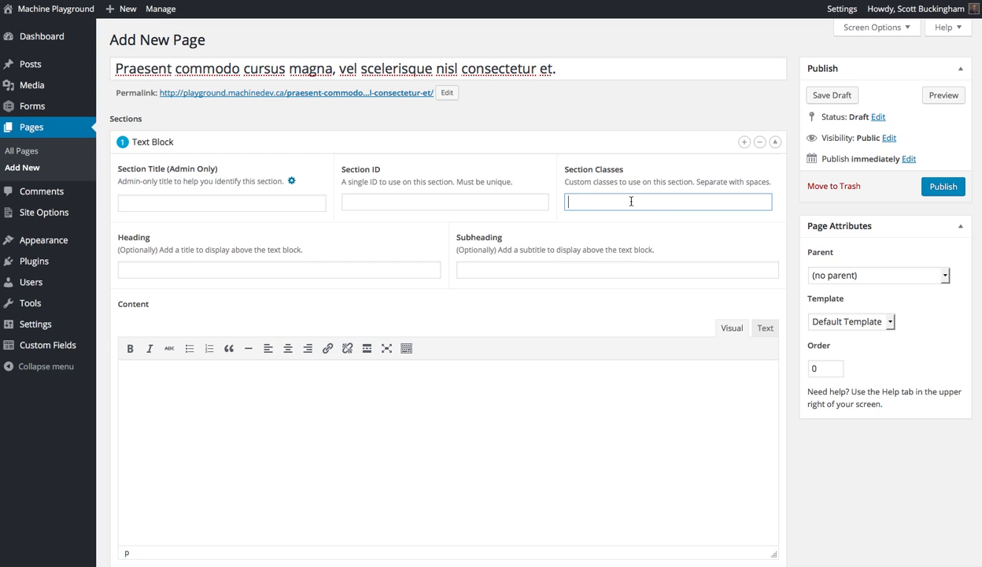
Enter the text block's heading "Nullam quis risus eget urna mollis ornare vel eu leo." and subheading "Donec sed odio dui."
{"action": "left_click", "coordinate": [249, 269]}
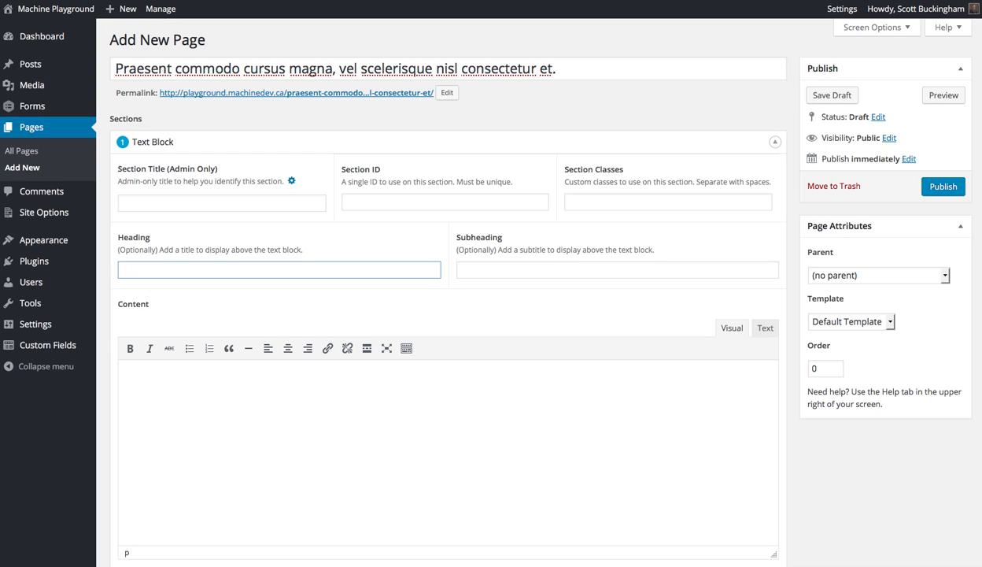
{"action": "left_click", "coordinate": [364, 266]}
{"action": "type", "text": "Nullam quis risus eget urna mollis ornare vel eu leo."}
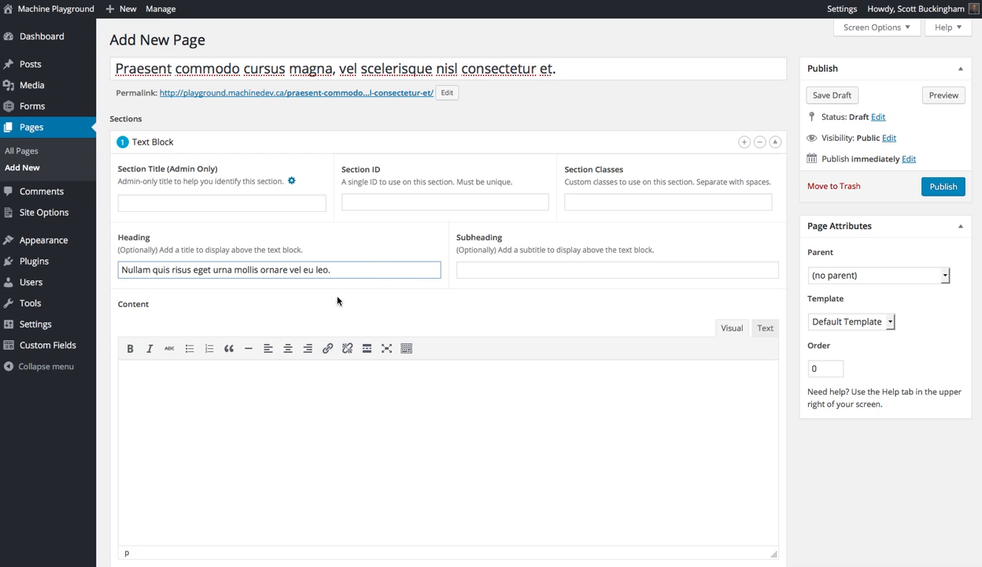
{"action": "left_click", "coordinate": [530, 269]}
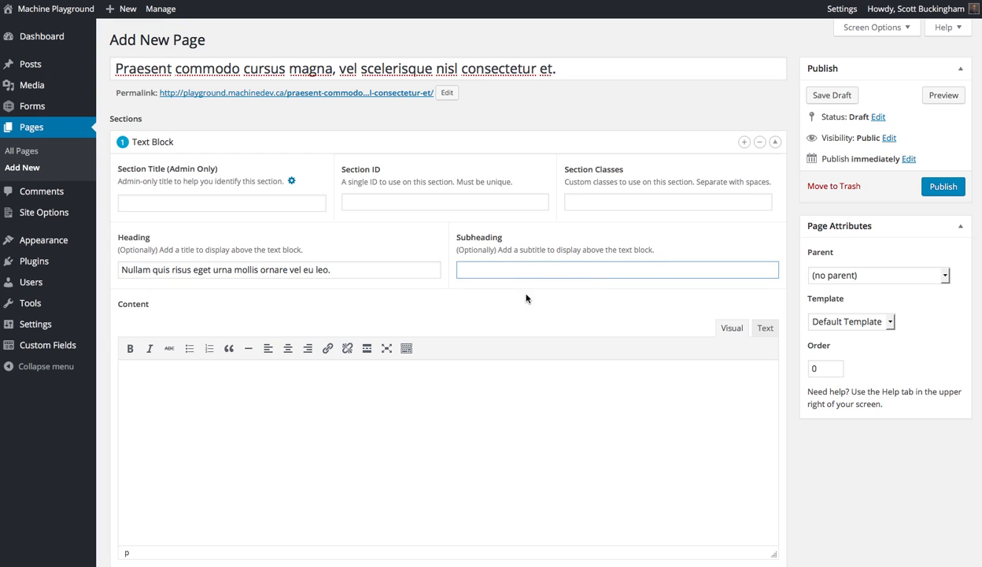
{"action": "left_click", "coordinate": [517, 272]}
{"action": "type", "text": "Donec sed odio dui."}
{"action": "left_click_drag", "start_coordinate": [498, 251], "coordinate": [472, 252]}
{"action": "left_click_drag", "start_coordinate": [159, 252], "coordinate": [139, 252]}
{"action": "left_click", "coordinate": [138, 253]}
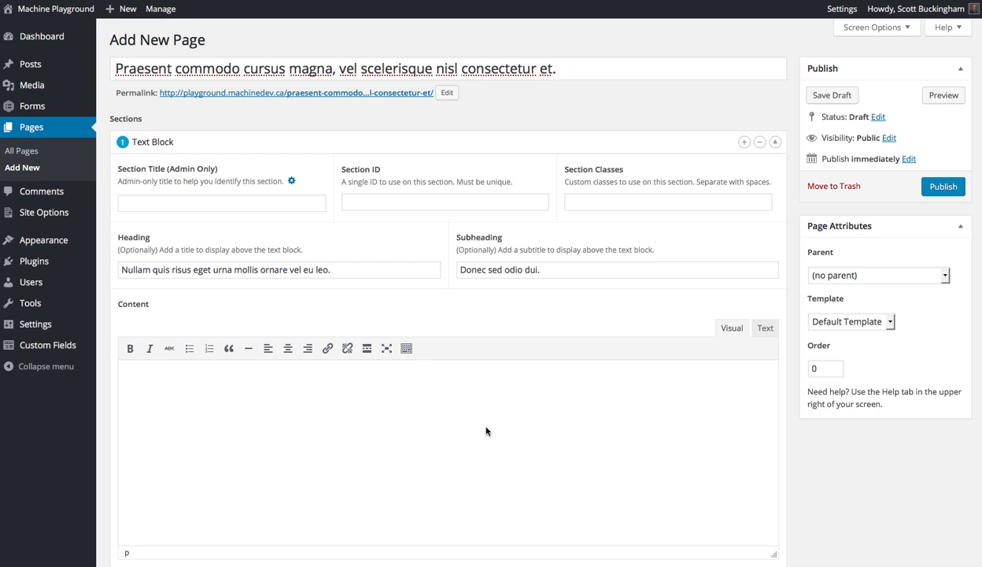
Remove the trailing periods from the text block's subheading and heading
{"action": "left_click", "coordinate": [584, 270]}
{"action": "key", "text": "BackSpace"}
{"action": "left_click", "coordinate": [396, 269]}
{"action": "key", "text": "BackSpace"}
Fill the text block's content with two placeholder paragraphs, each starting "Maecenas sed diam eget risus varius blandit", and briefly view the extra formatting tools
{"action": "left_click", "coordinate": [459, 408]}
{"action": "type", "text": "Maecenas sed diam eget risus varius blandit sit amet non magna. Cras mattis consectetur purus sit amet fermentum. Maecenas faucibus mollis interdum. Sociis natoque penatibus et magnis dis parturient montes, nascetur ridiculus mus. Aenean lacinia bibendum nulla sed consectetur.  Maecenas sed diam eget risus varius blandit sit amet non magna. Nullam quis risus eget urna mollis ornare vel eu leo. Sociis natoque penatibus et magnis dis parturient montes, nascetur ridiculus mus. Donec sed odio dui. Lorem ipsum dolor sit amet, consectetur adipiscing elit. Cras mattis consectetur purus sit amet fermentum. Nullam id dolor id nibh ultricies vehicula ut id elit."}
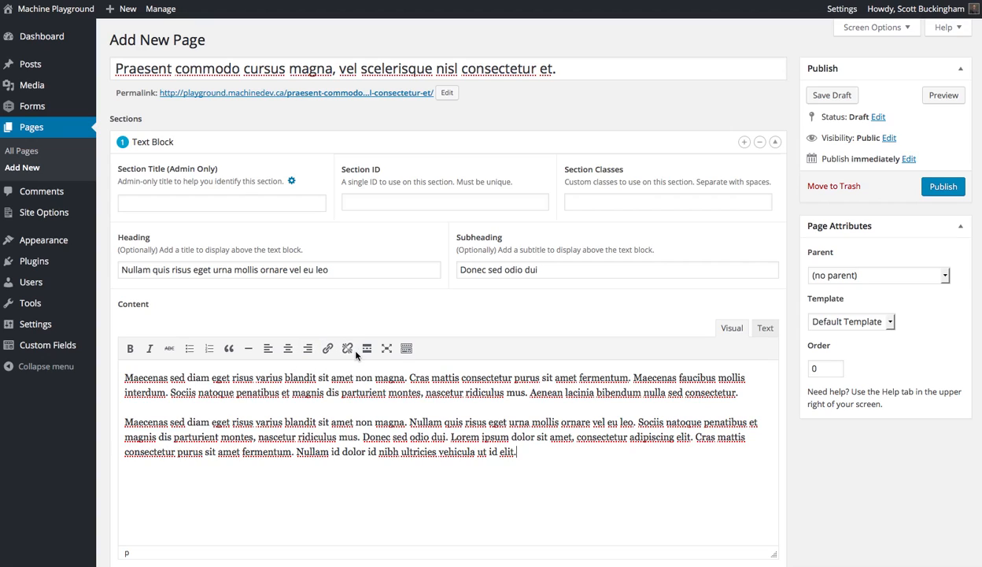
{"action": "left_click", "coordinate": [406, 348]}
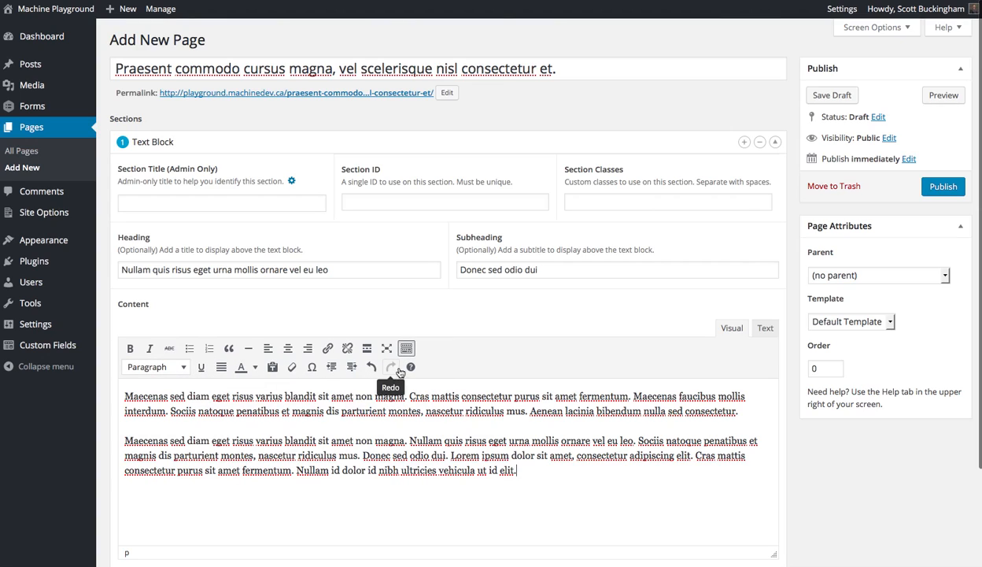
{"action": "left_click", "coordinate": [406, 348]}
Split the first content paragraph so that each of its five sentences stands in its own paragraph
{"action": "left_click", "coordinate": [409, 378]}
{"action": "key", "text": "Return"}
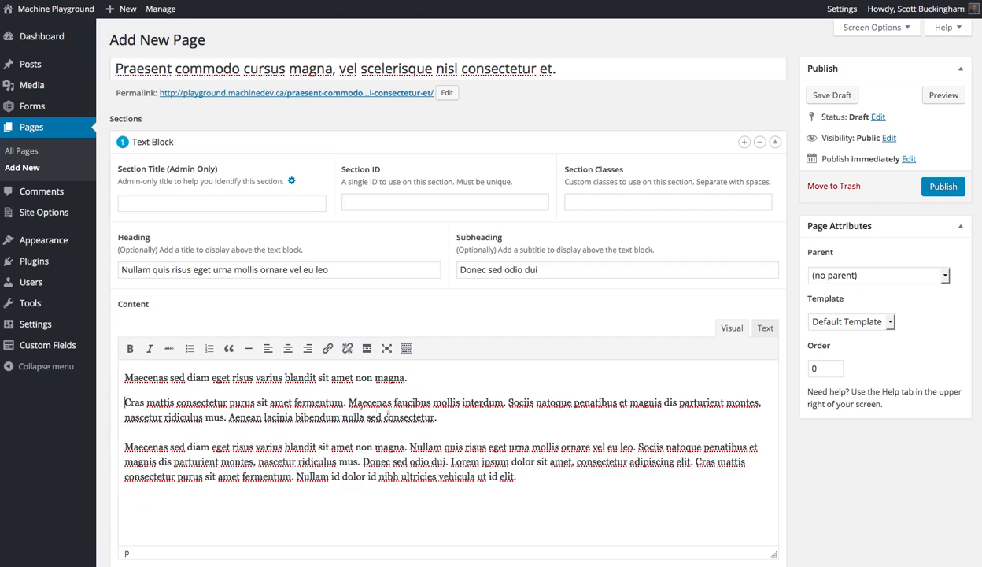
{"action": "left_click", "coordinate": [346, 402]}
{"action": "key", "text": "Return"}
{"action": "left_click", "coordinate": [281, 422]}
{"action": "key", "text": "Return"}
{"action": "left_click", "coordinate": [483, 452]}
{"action": "key", "text": "Return"}
Turn the content lines from "Cras mattis" through "Aenean lacinia" into a numbered list
{"action": "left_click_drag", "start_coordinate": [291, 451], "coordinate": [219, 404]}
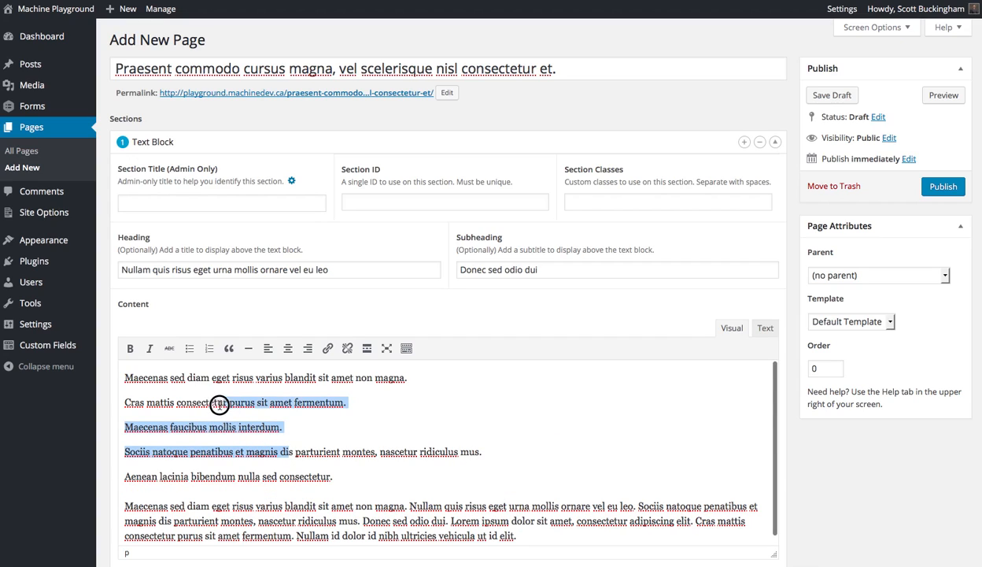
{"action": "left_click_drag", "start_coordinate": [251, 477], "coordinate": [193, 403]}
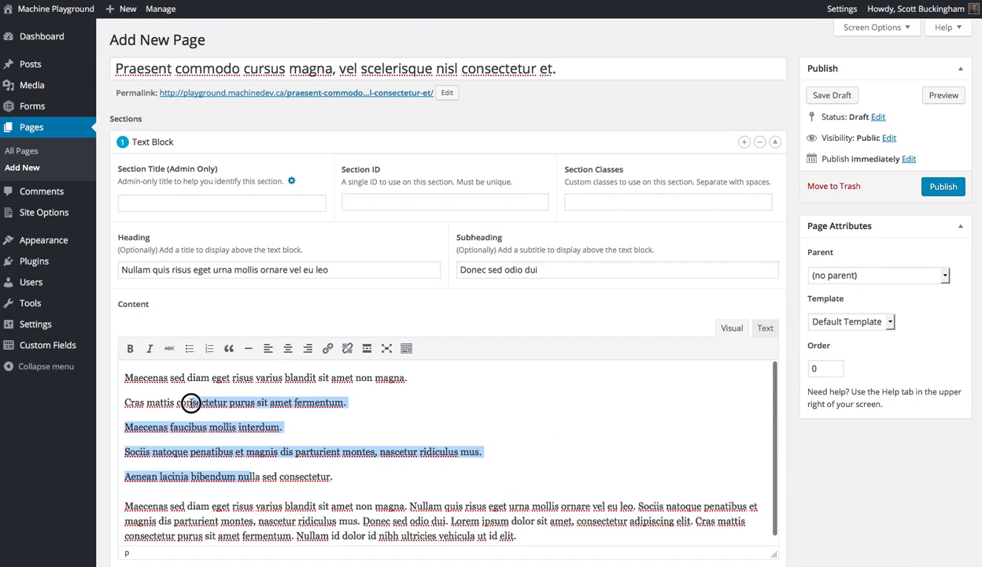
{"action": "left_click", "coordinate": [210, 349]}
{"action": "left_click", "coordinate": [447, 432]}
Take the closing "Maecenas sed diam" paragraph out of the numbered list and delete the leftover empty list item
{"action": "left_click", "coordinate": [148, 476]}
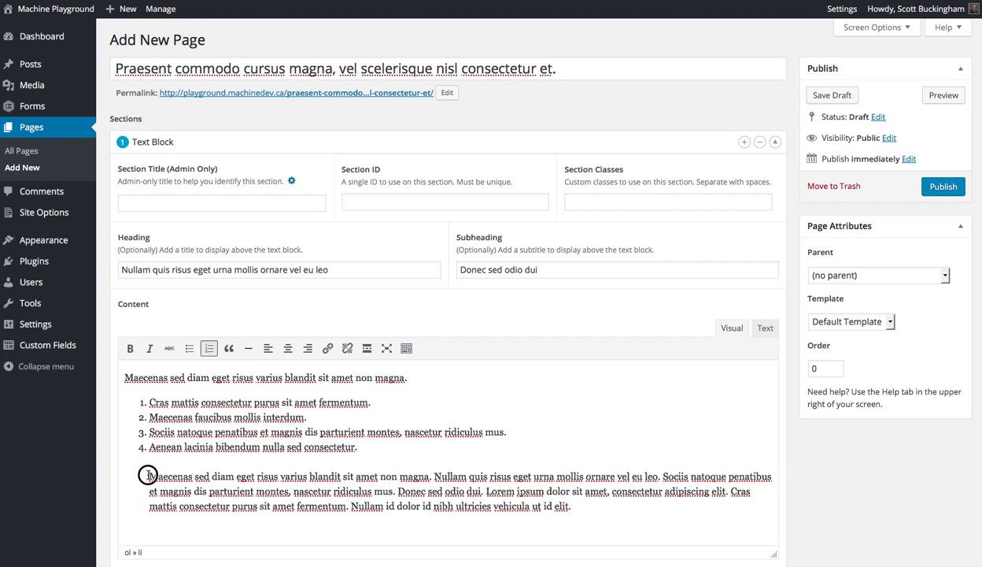
{"action": "key", "text": "BackSpace"}
{"action": "key", "text": "Return"}
{"action": "left_click", "coordinate": [209, 348]}
{"action": "left_click", "coordinate": [168, 463]}
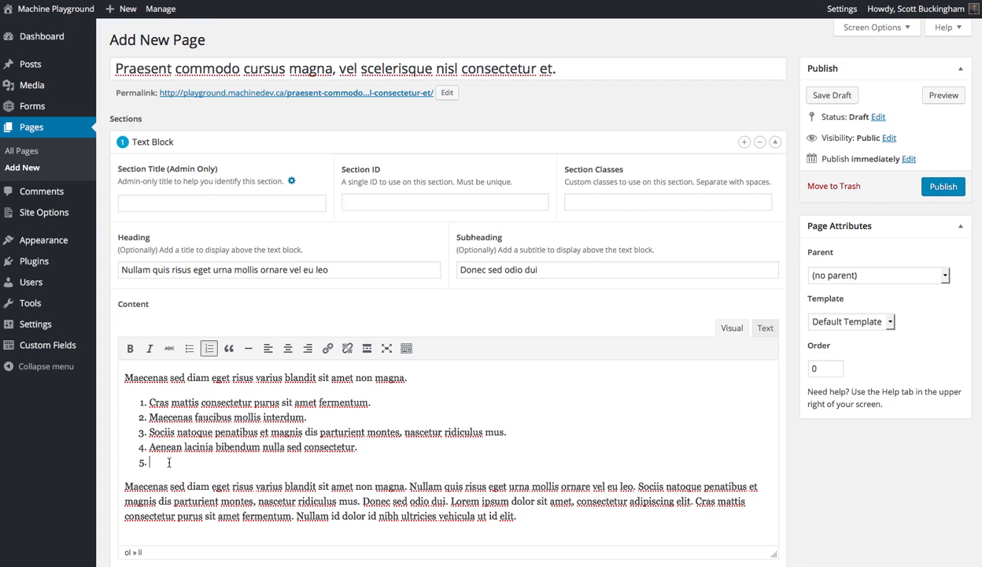
{"action": "key", "text": "BackSpace"}
{"action": "left_click", "coordinate": [219, 470]}
Examine the HTML markup of the text block's content and return to the visual view
{"action": "scroll", "coordinate": [511, 448], "scroll_direction": "down", "scroll_amount": 2}
{"action": "scroll", "coordinate": [510, 449], "scroll_direction": "down", "scroll_amount": 1}
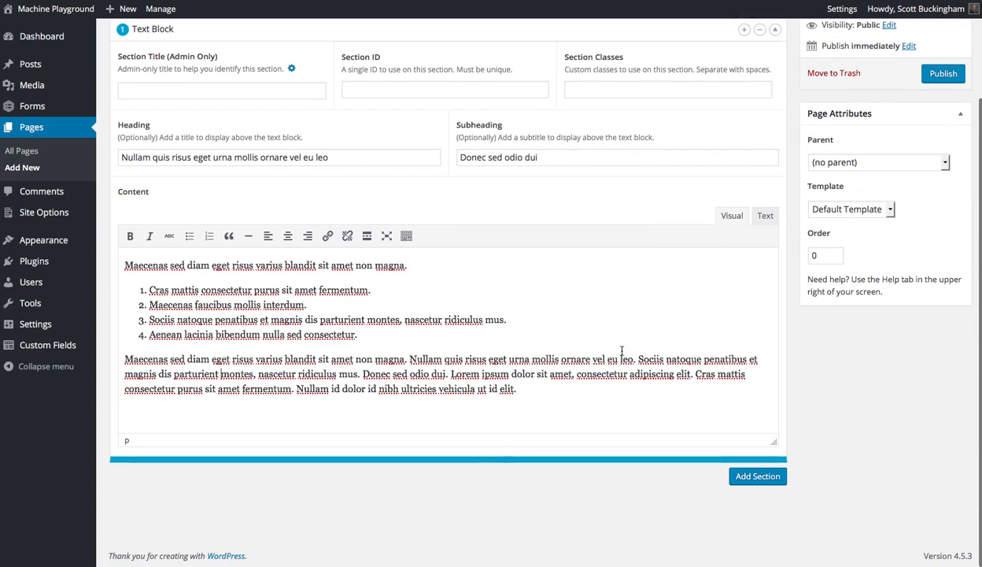
{"action": "left_click", "coordinate": [768, 222]}
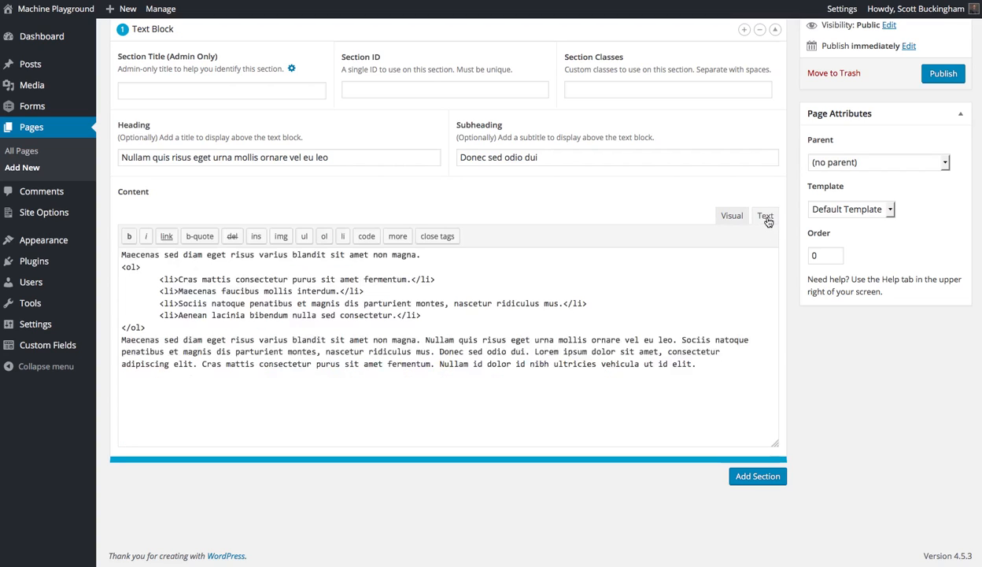
{"action": "left_click_drag", "start_coordinate": [122, 254], "coordinate": [355, 387]}
{"action": "left_click", "coordinate": [355, 386]}
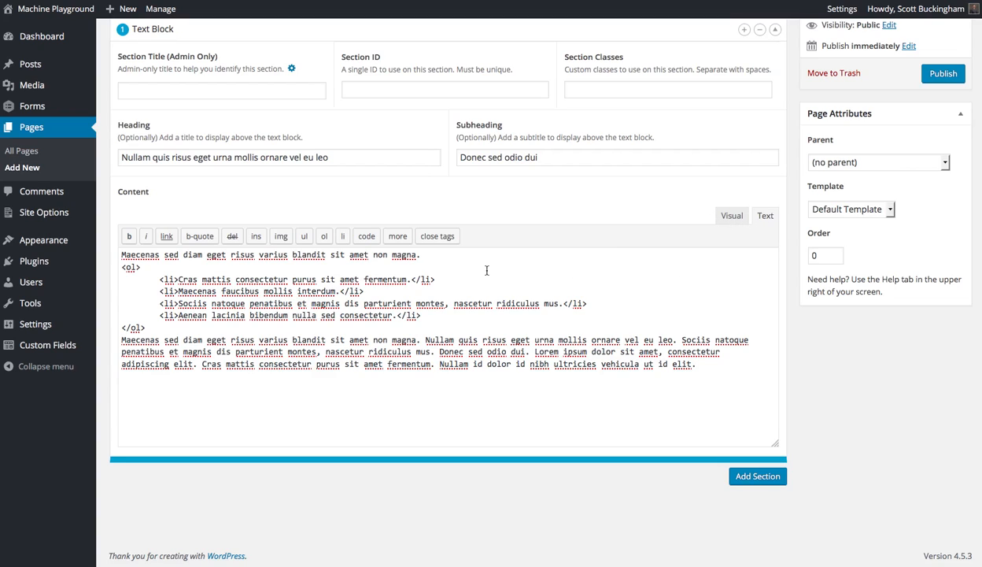
{"action": "left_click", "coordinate": [730, 215]}
{"action": "scroll", "coordinate": [636, 220], "scroll_direction": "up", "scroll_amount": 2}
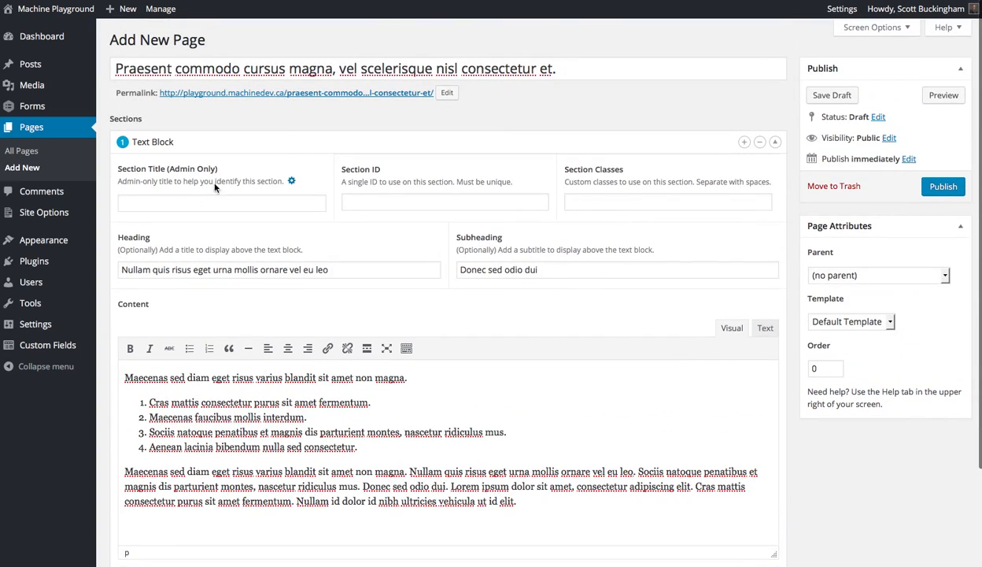
Set the text block's admin section title to "Introduction Area" and collapse the section
{"action": "left_click", "coordinate": [264, 203]}
{"action": "type", "text": "Introduction Area"}
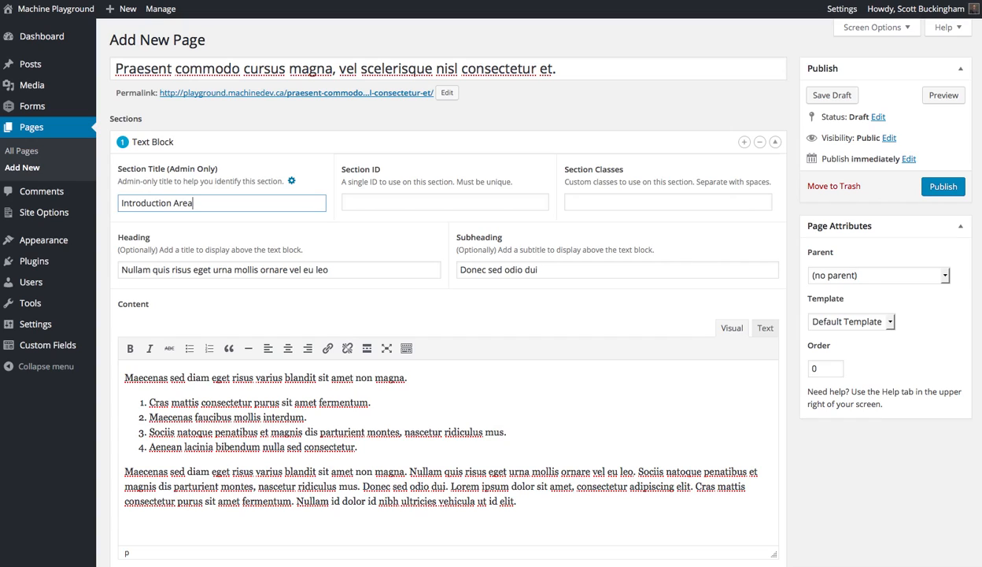
{"action": "left_click", "coordinate": [439, 144]}
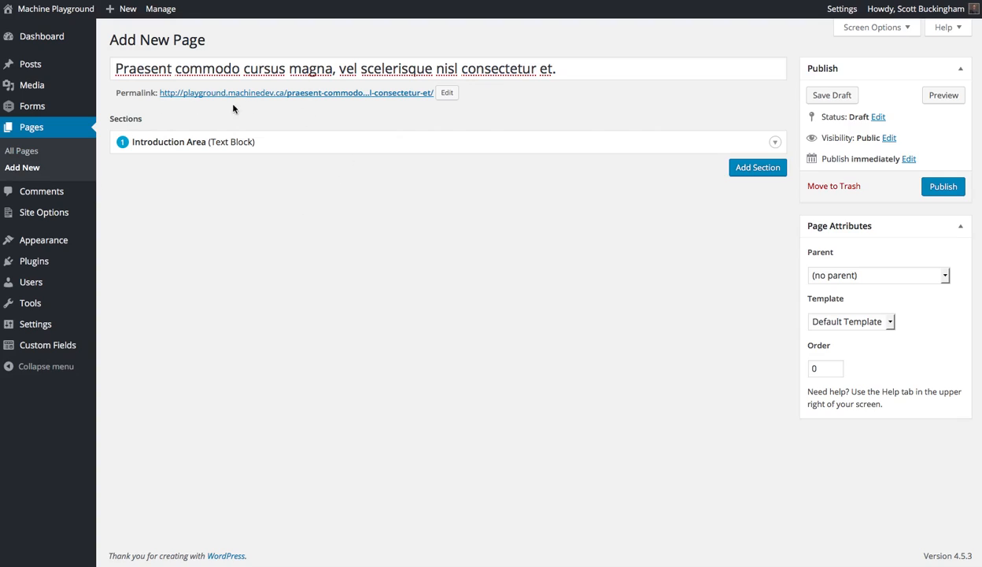
Add a Slider section to the page with the admin section title "Impact Slider"
{"action": "left_click", "coordinate": [748, 167]}
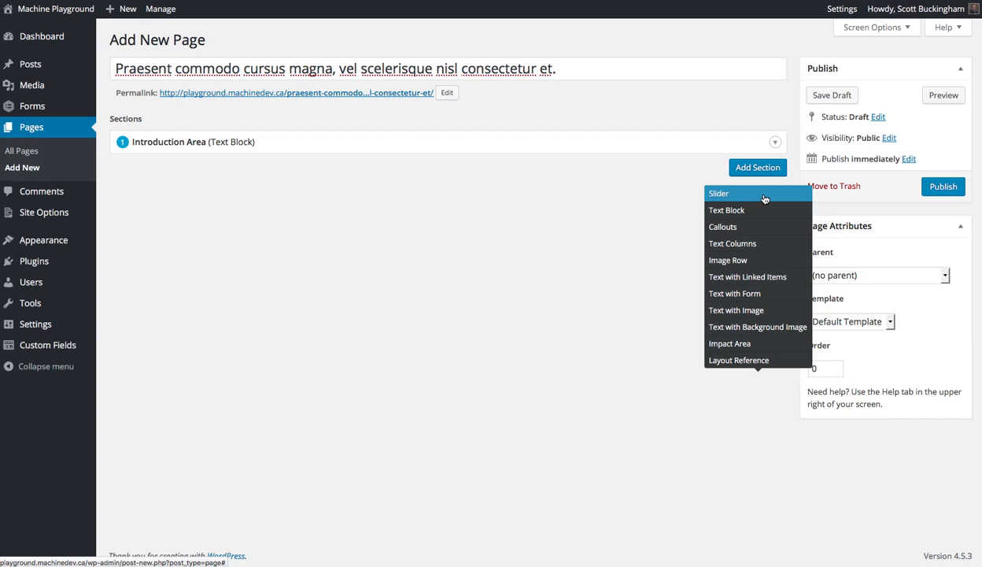
{"action": "left_click", "coordinate": [765, 194]}
{"action": "left_click", "coordinate": [189, 243]}
{"action": "type", "text": "Impact "}
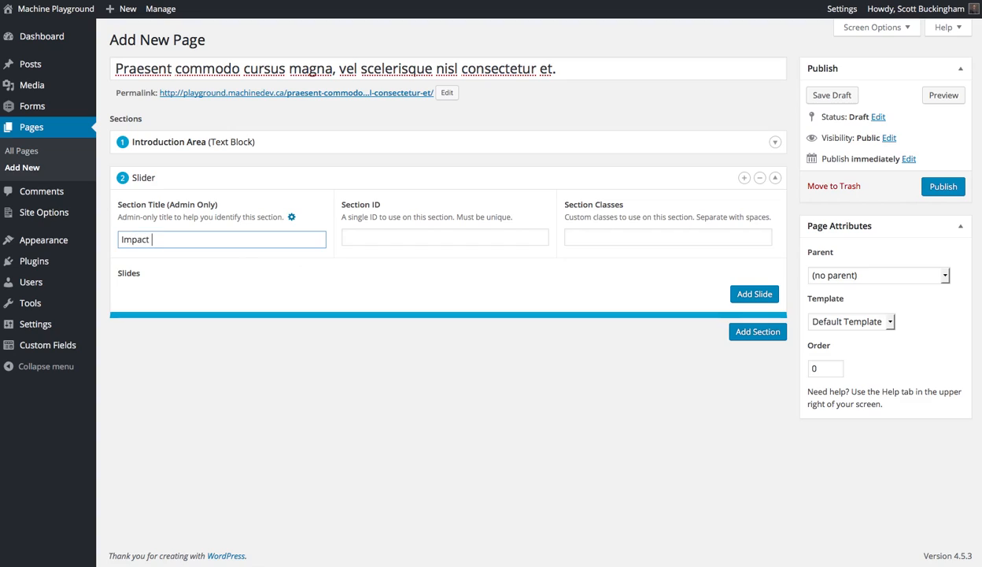
{"action": "type", "text": "Slider"}
{"action": "left_click", "coordinate": [587, 301]}
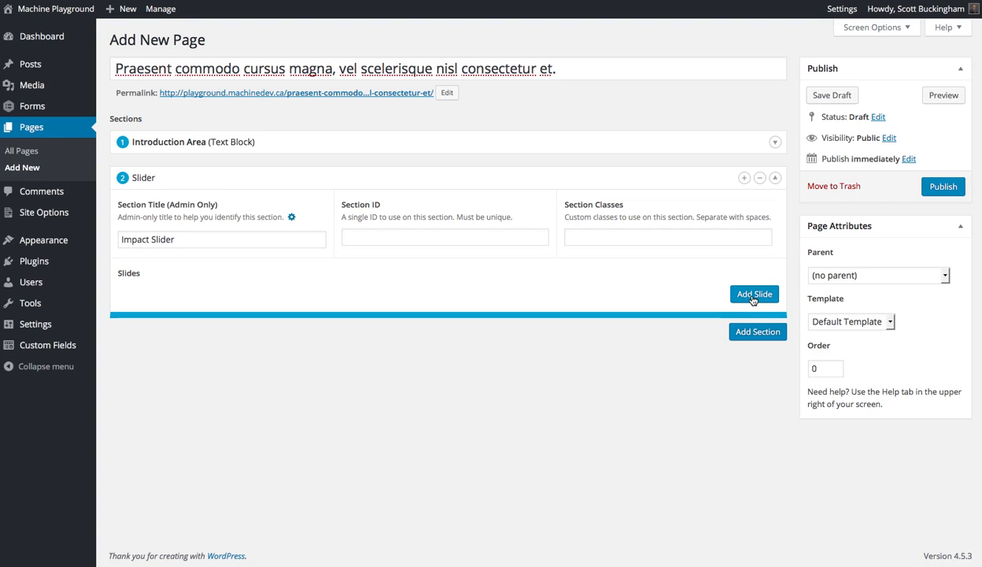
Add a first slide to the slider and give it the sunset crowd image Q812YCBZ1X.jpg from the media library
{"action": "left_click", "coordinate": [753, 301]}
{"action": "scroll", "coordinate": [732, 292], "scroll_direction": "down", "scroll_amount": 1}
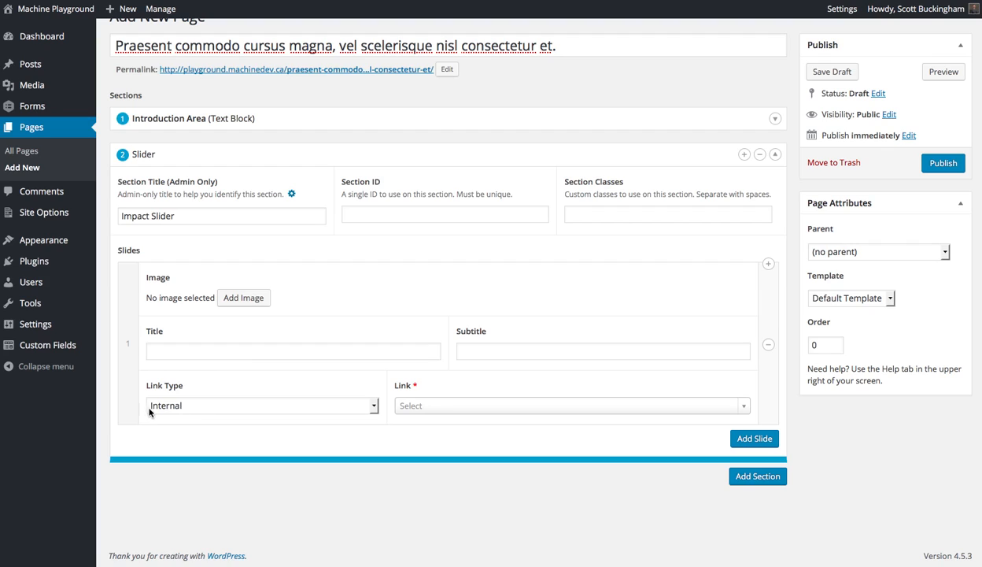
{"action": "left_click", "coordinate": [241, 303]}
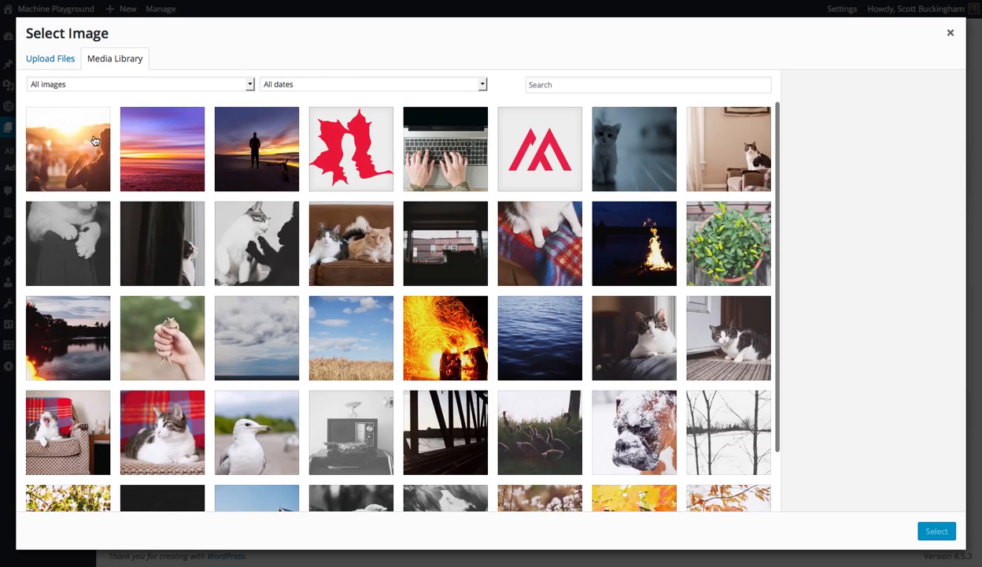
{"action": "left_click", "coordinate": [75, 144]}
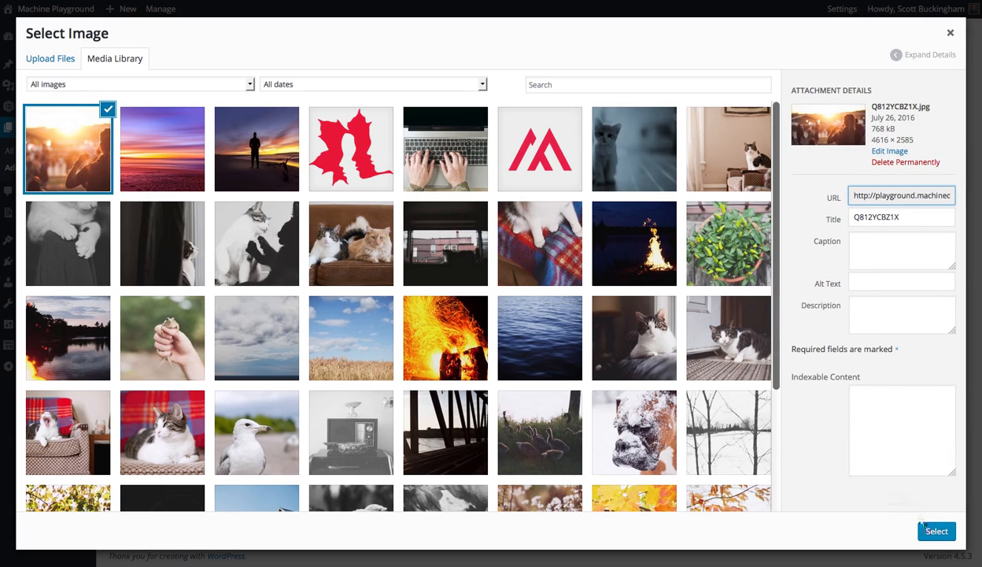
{"action": "left_click", "coordinate": [932, 530]}
Give the slide the title "Summer Festival" and the subtitle "Come visit us at summerfect 2016"
{"action": "left_click", "coordinate": [205, 428]}
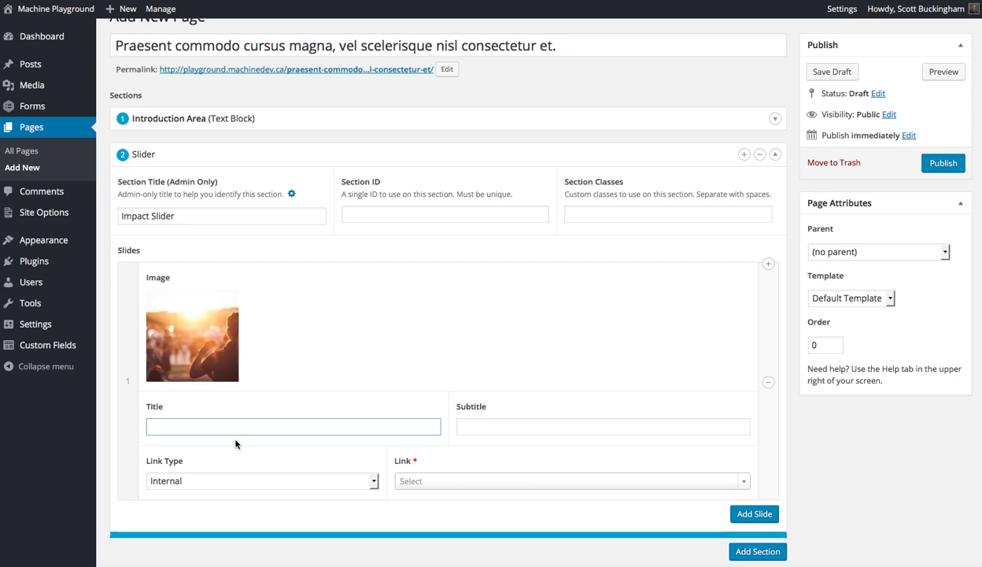
{"action": "type", "text": "Summer Festival"}
{"action": "left_click", "coordinate": [549, 432]}
{"action": "type", "text": "C"}
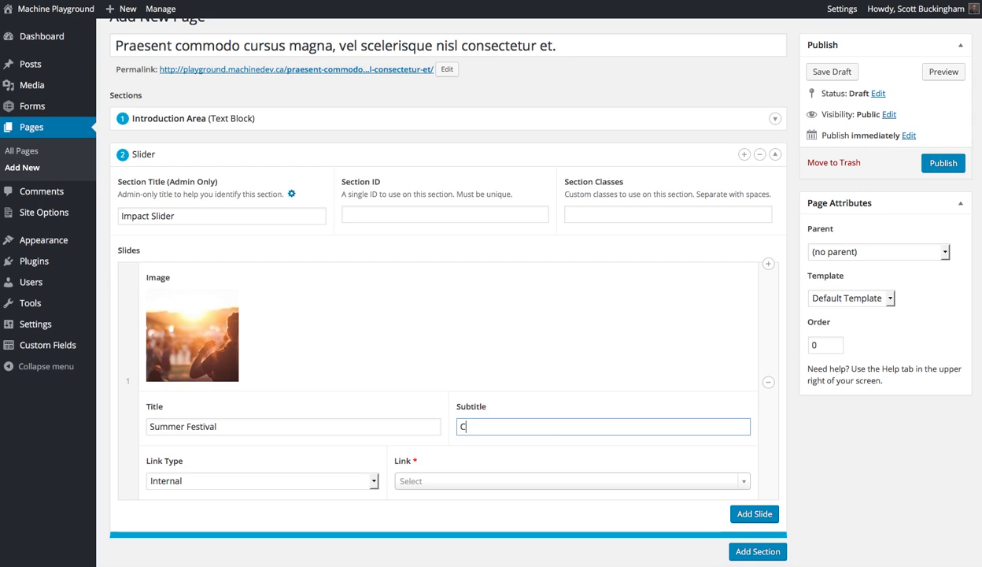
{"action": "type", "text": "ome visit us at summerfect 2016"}
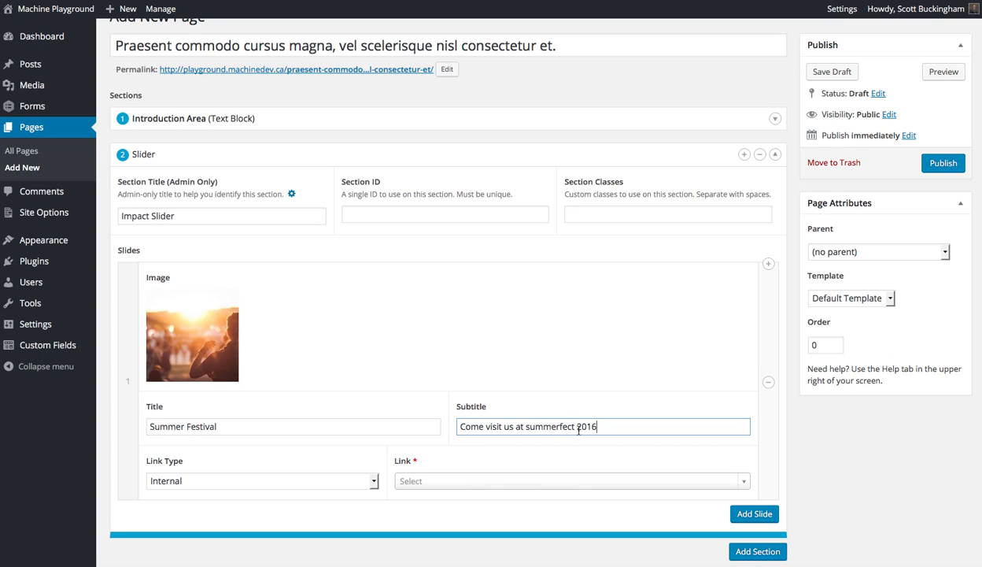
Correct the first slide's subtitle to "Come visit us at summerfest 2016"
{"action": "left_click", "coordinate": [574, 426]}
{"action": "type", "text": "t"}
Try the External and Internal link types on the first slide and look at the available internal link targets
{"action": "left_click", "coordinate": [269, 479]}
{"action": "left_click", "coordinate": [260, 531]}
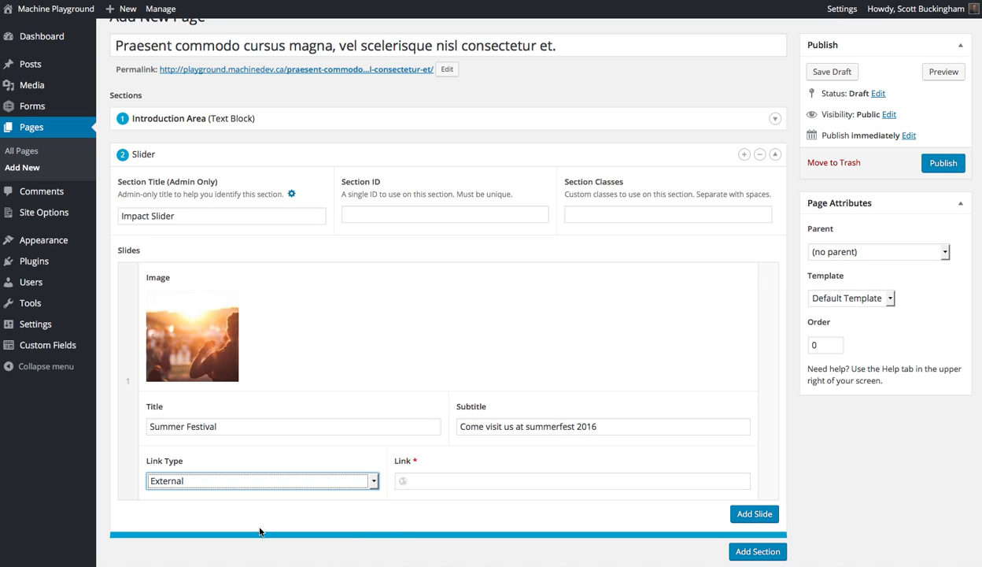
{"action": "left_click", "coordinate": [332, 480]}
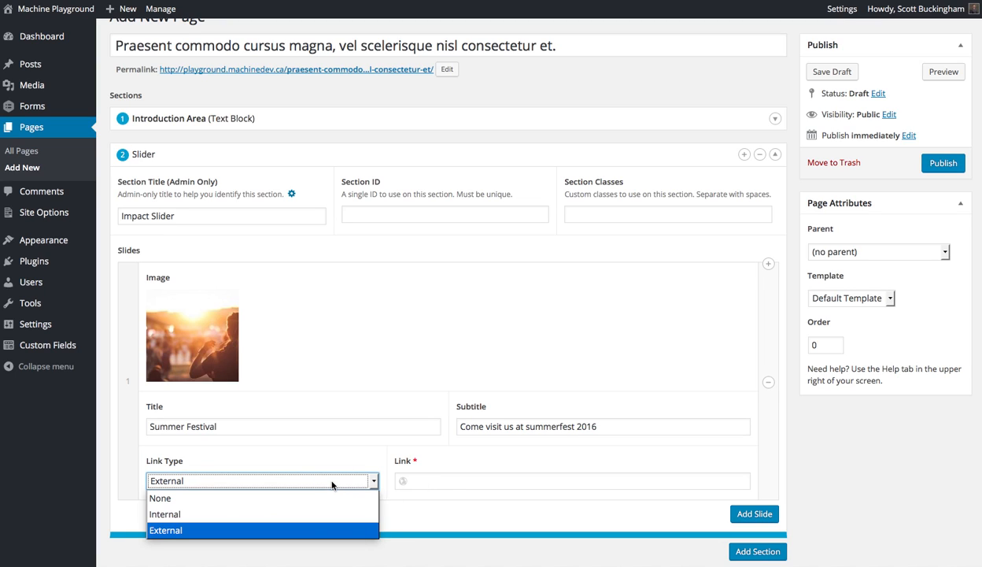
{"action": "left_click", "coordinate": [287, 513]}
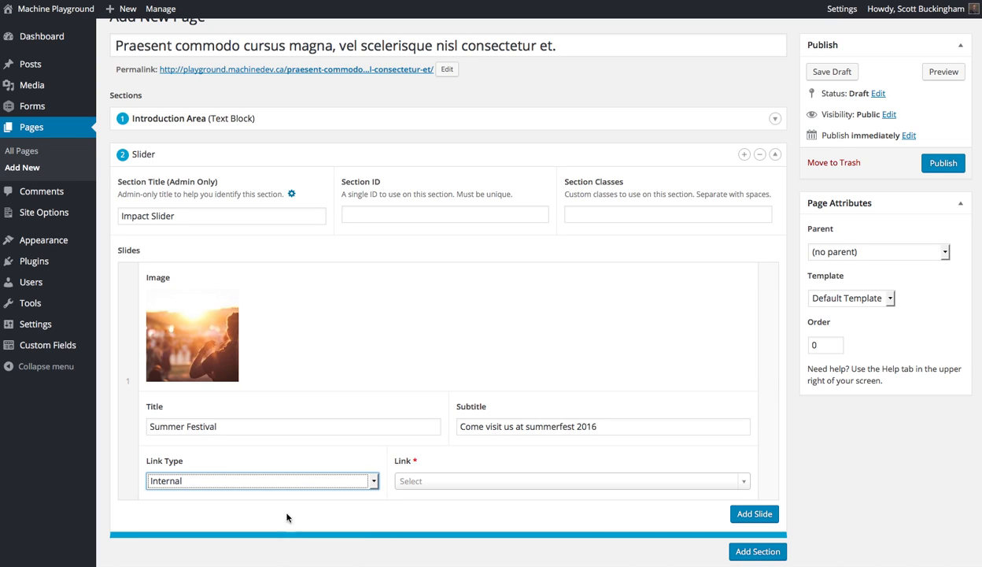
{"action": "left_click", "coordinate": [451, 487]}
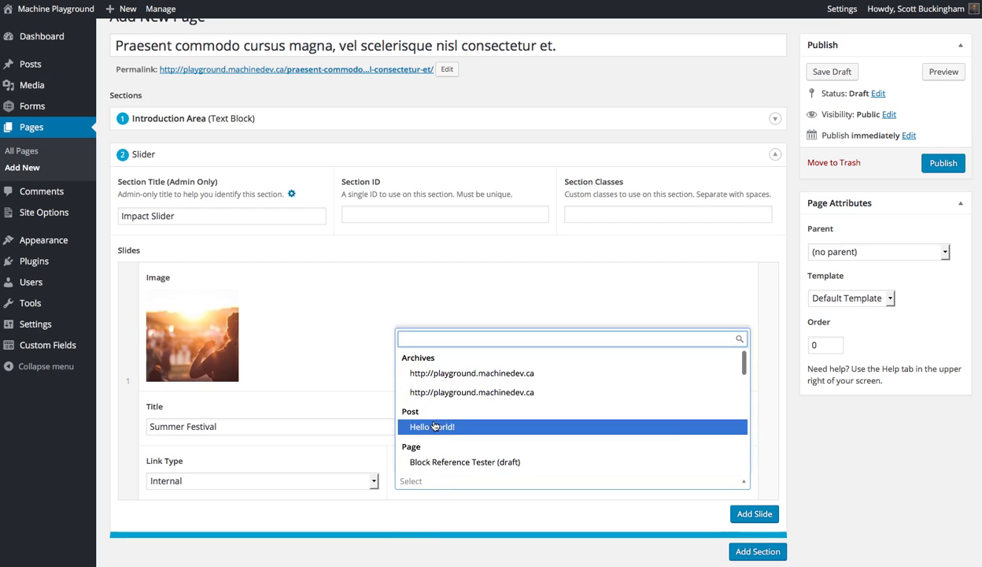
{"action": "left_click", "coordinate": [306, 479]}
{"action": "left_click", "coordinate": [250, 481]}
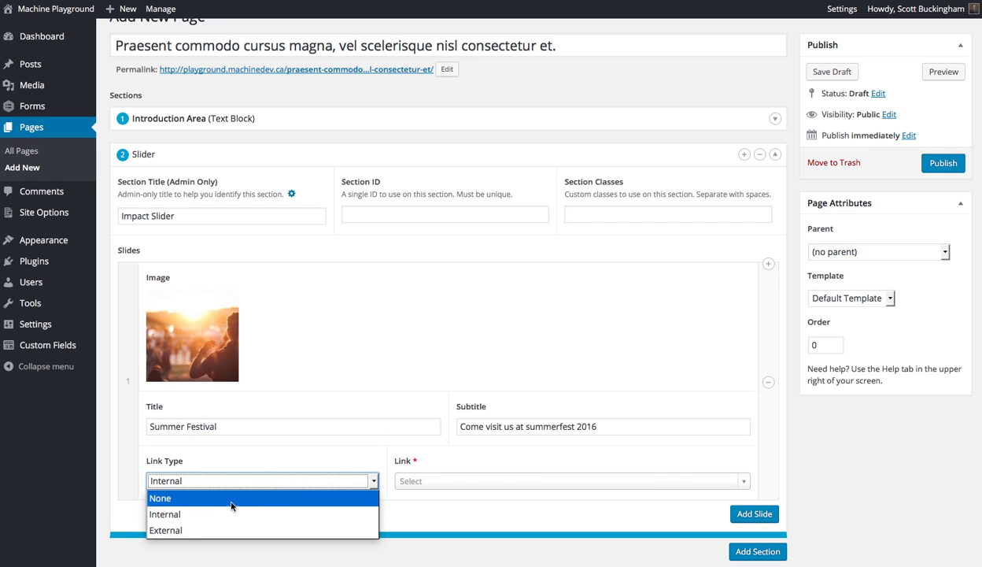
{"action": "left_click", "coordinate": [166, 530]}
{"action": "left_click", "coordinate": [466, 484]}
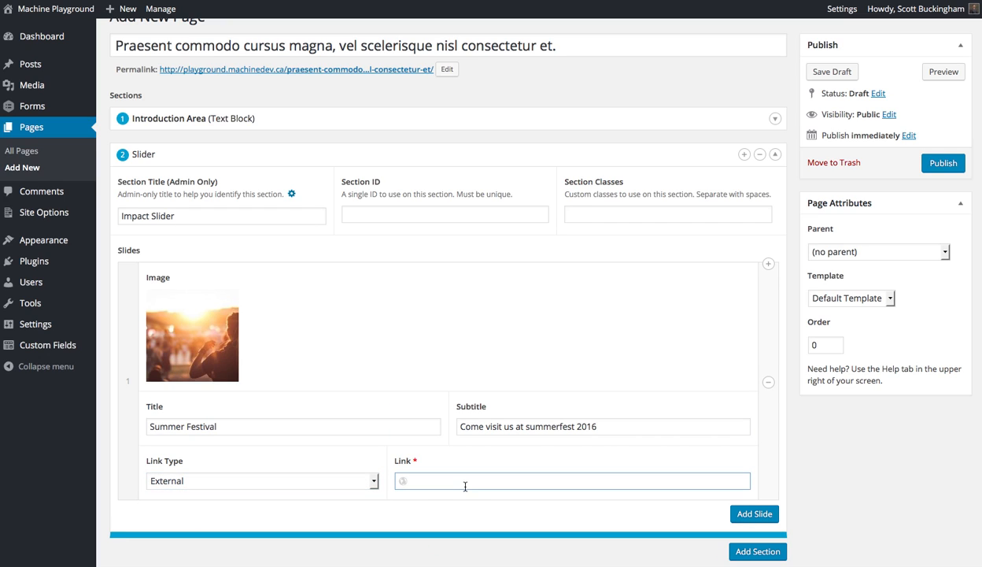
{"action": "type", "text": "http://www.summerfest.com"}
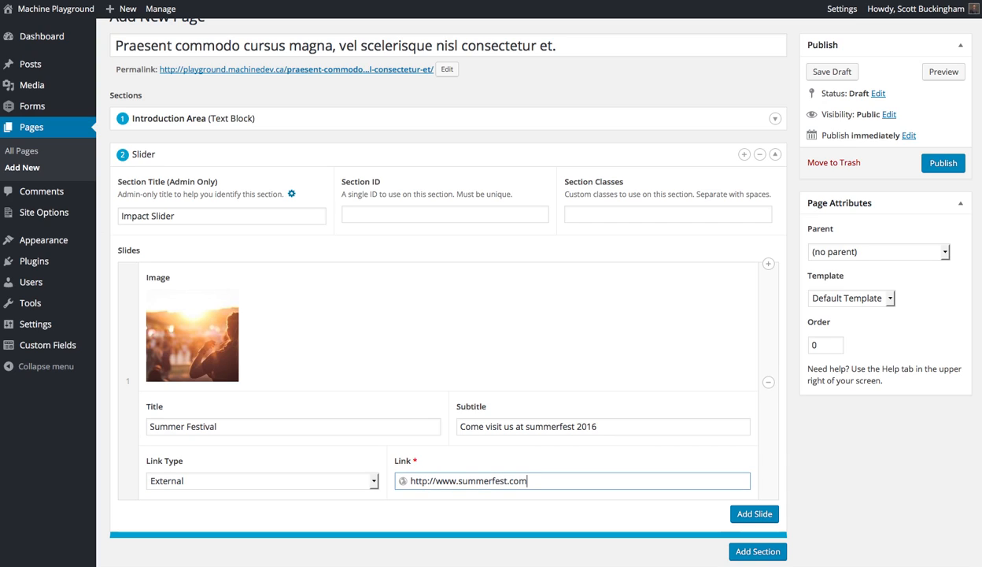
{"action": "left_click", "coordinate": [467, 517]}
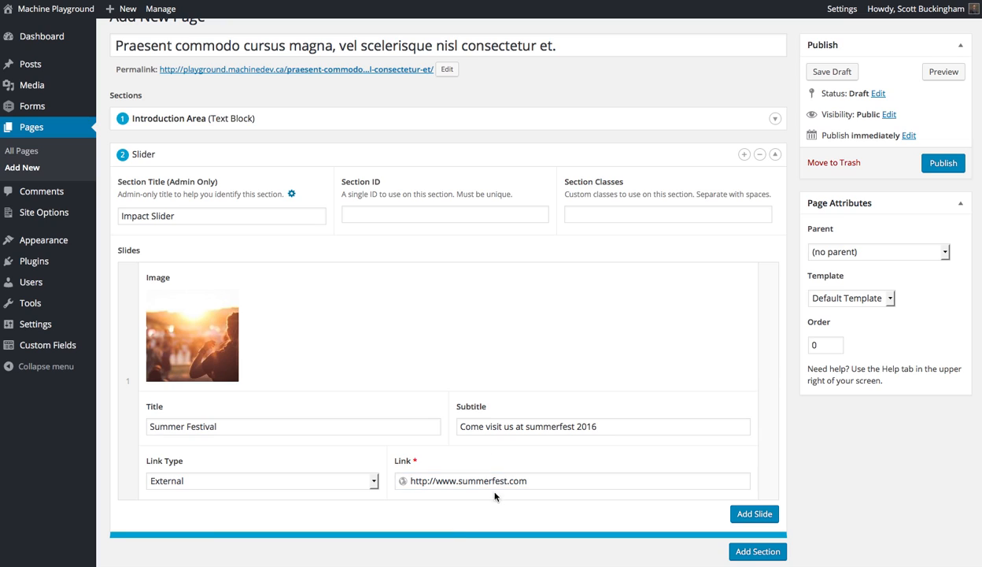
Add a second slide to the slider and give it the purple beach sunset image from the media library
{"action": "scroll", "coordinate": [653, 376], "scroll_direction": "down", "scroll_amount": 2}
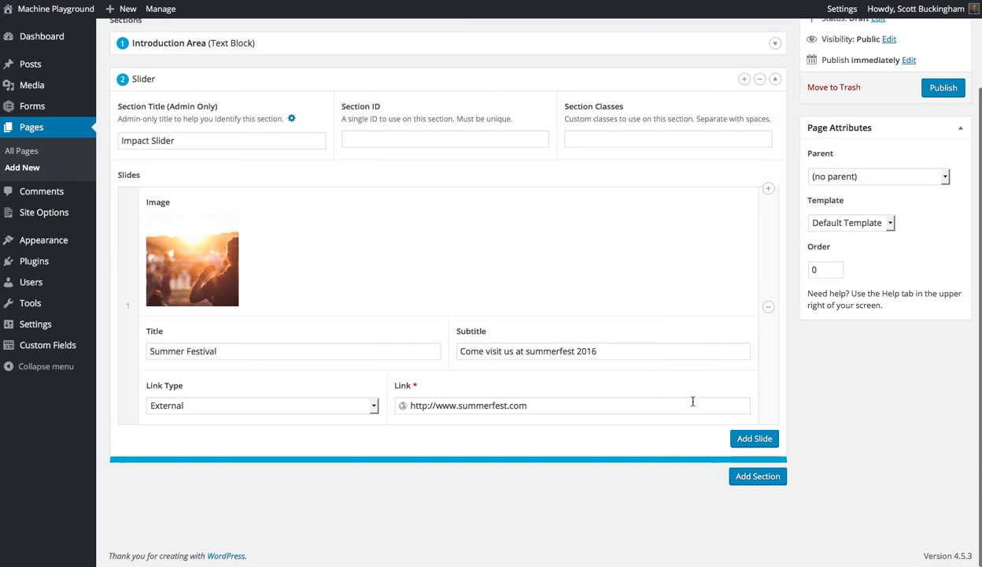
{"action": "left_click", "coordinate": [756, 448]}
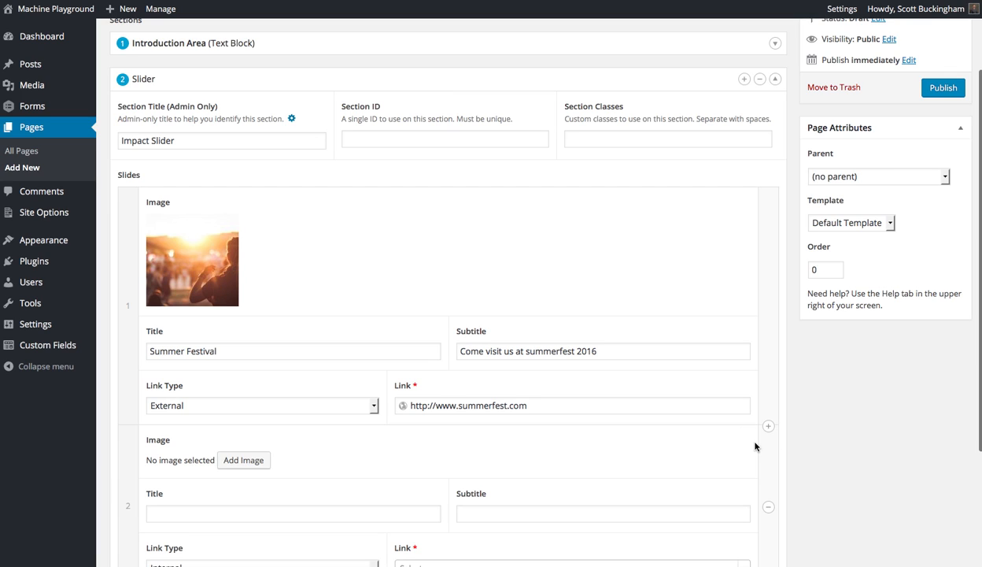
{"action": "scroll", "coordinate": [754, 446], "scroll_direction": "down", "scroll_amount": 4}
{"action": "left_click", "coordinate": [246, 303]}
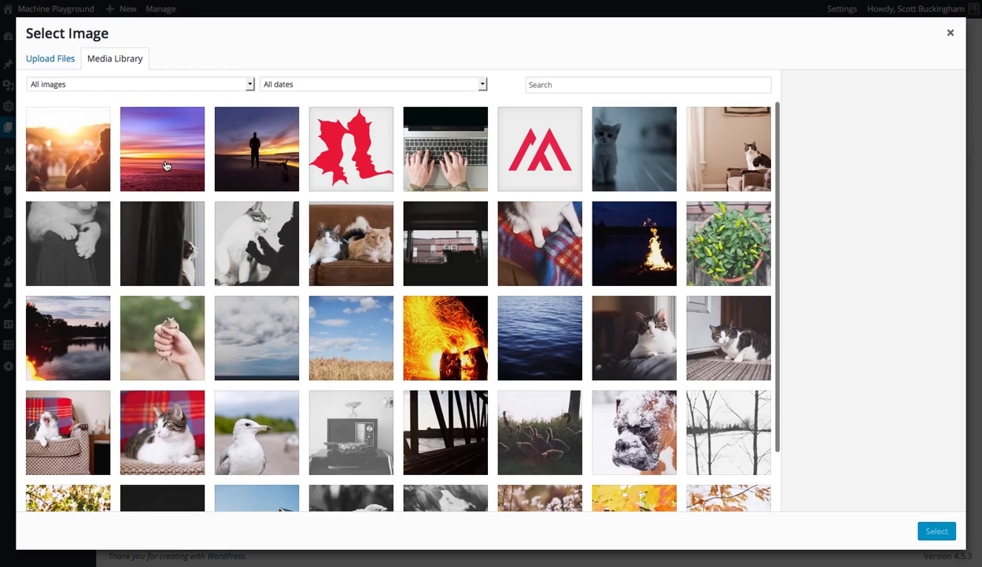
{"action": "left_click", "coordinate": [166, 165]}
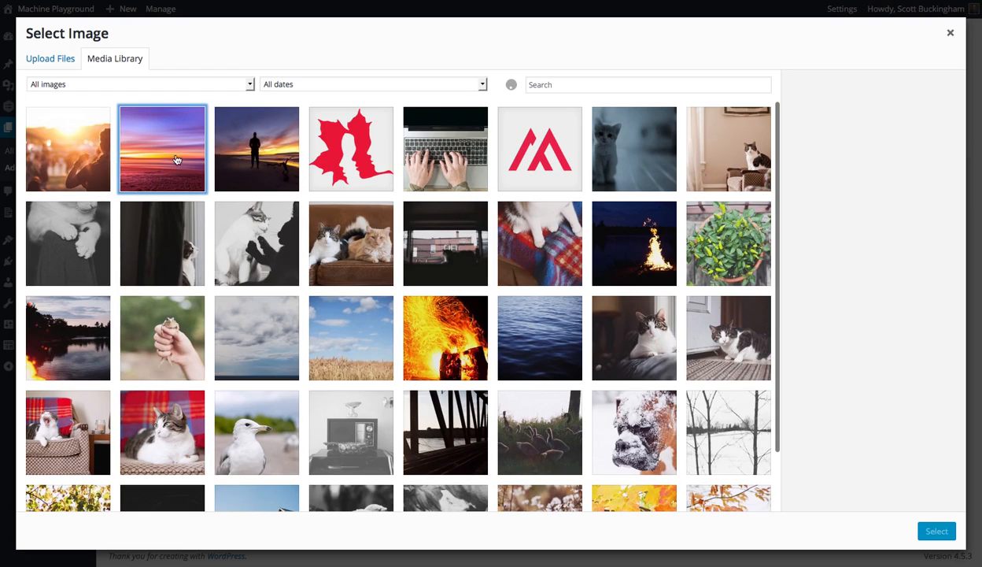
{"action": "left_click", "coordinate": [935, 531]}
Give the second slide the title "Summer Beach Sunsets"
{"action": "left_click", "coordinate": [214, 429]}
{"action": "type", "text": "Summer Beac"}
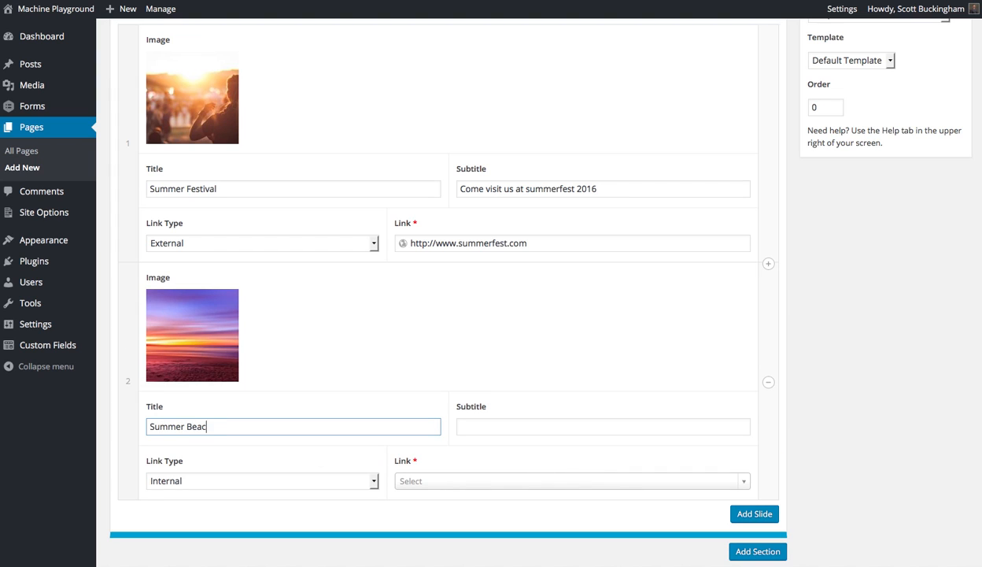
{"action": "type", "text": "h Sunsets"}
{"action": "key", "text": "Tab"}
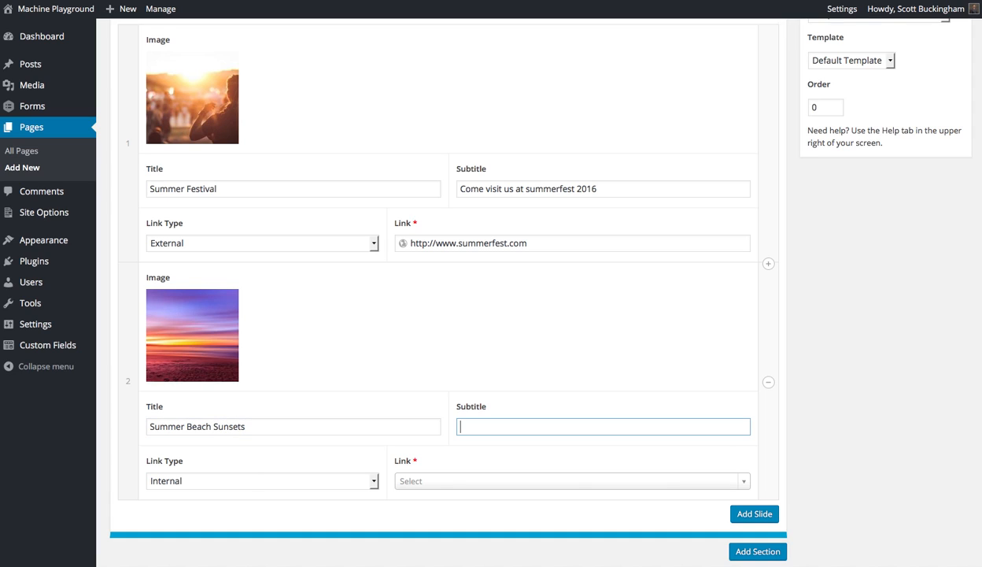
Keep the second slide's link type as Internal and link it to the "Hello world!" post
{"action": "left_click", "coordinate": [215, 486]}
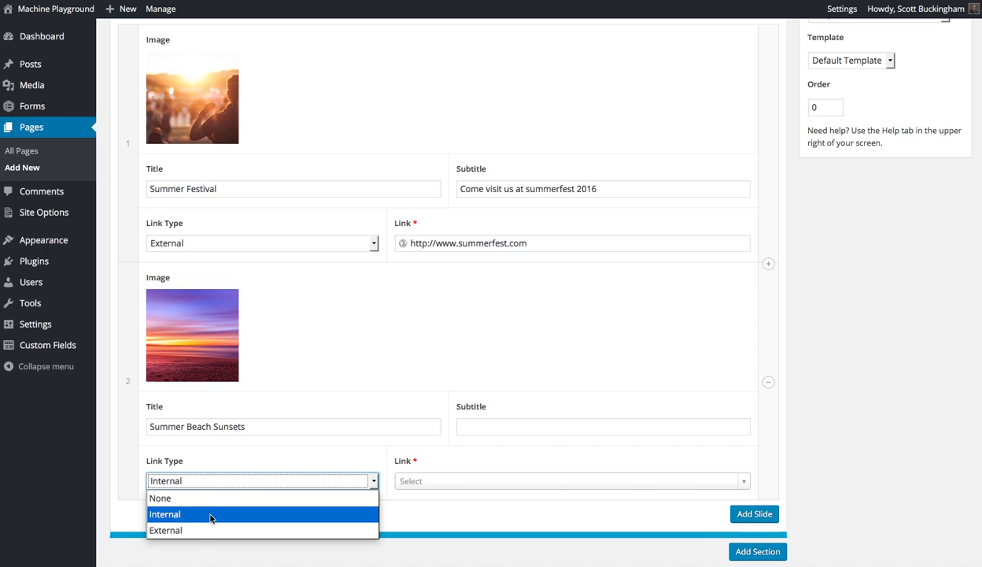
{"action": "left_click", "coordinate": [210, 515]}
{"action": "left_click", "coordinate": [450, 482]}
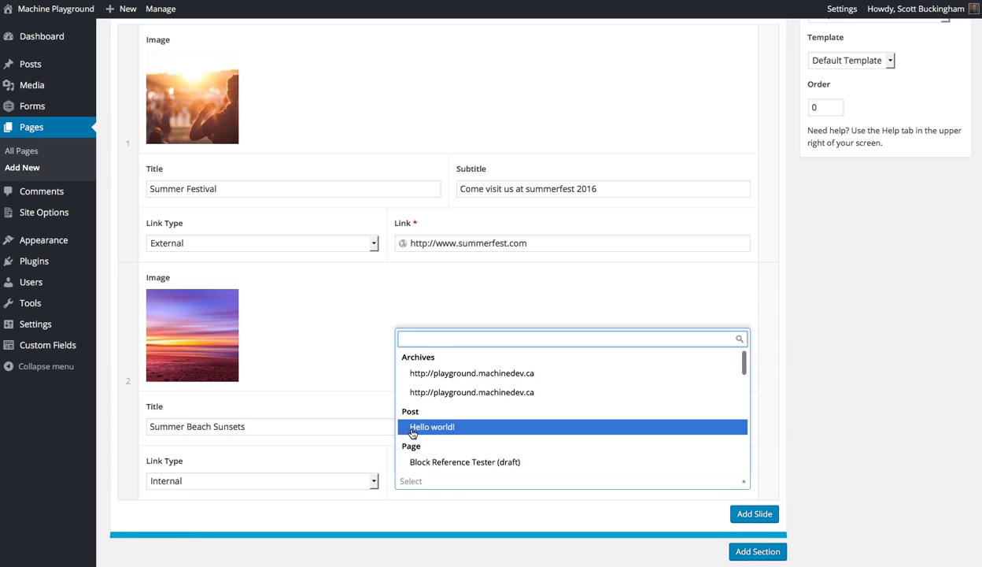
{"action": "left_click", "coordinate": [457, 427]}
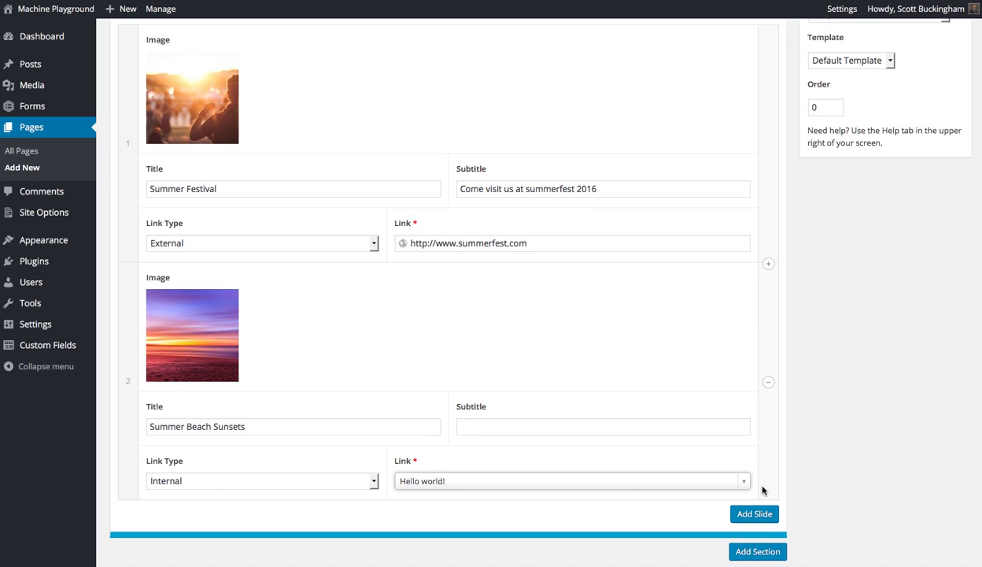
{"action": "left_click", "coordinate": [801, 482]}
Move the Summer Beach Sunsets slide above the Summer Festival slide and collapse the slider section
{"action": "scroll", "coordinate": [821, 481], "scroll_direction": "up", "scroll_amount": 1}
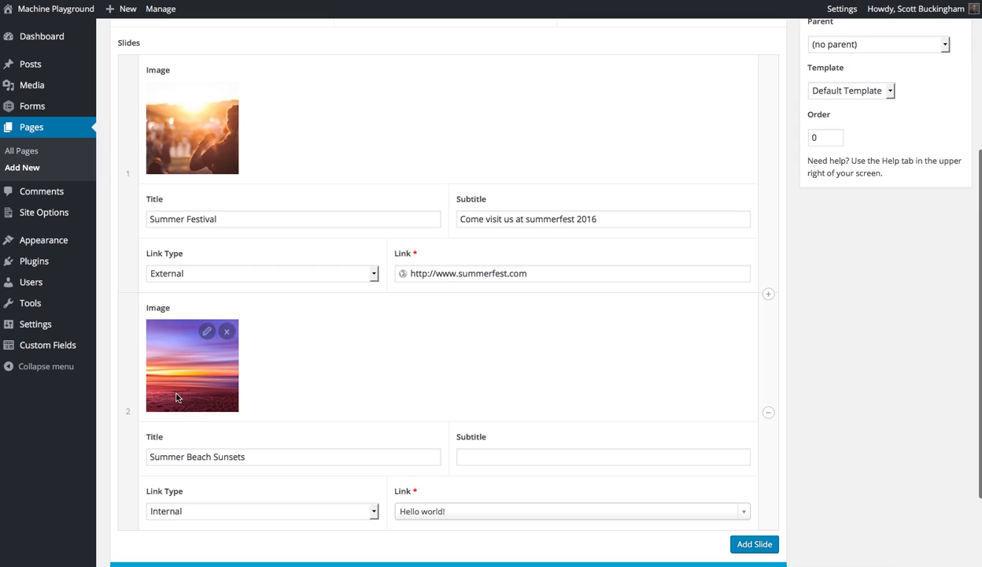
{"action": "scroll", "coordinate": [318, 287], "scroll_direction": "up", "scroll_amount": 1}
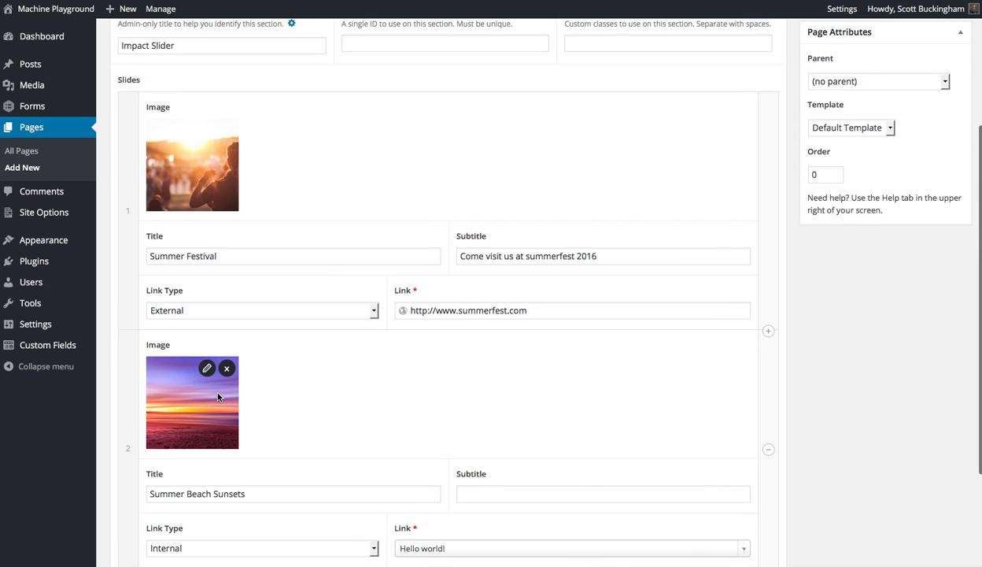
{"action": "left_click_drag", "start_coordinate": [130, 451], "coordinate": [130, 189]}
{"action": "mouse_move", "coordinate": [217, 200]}
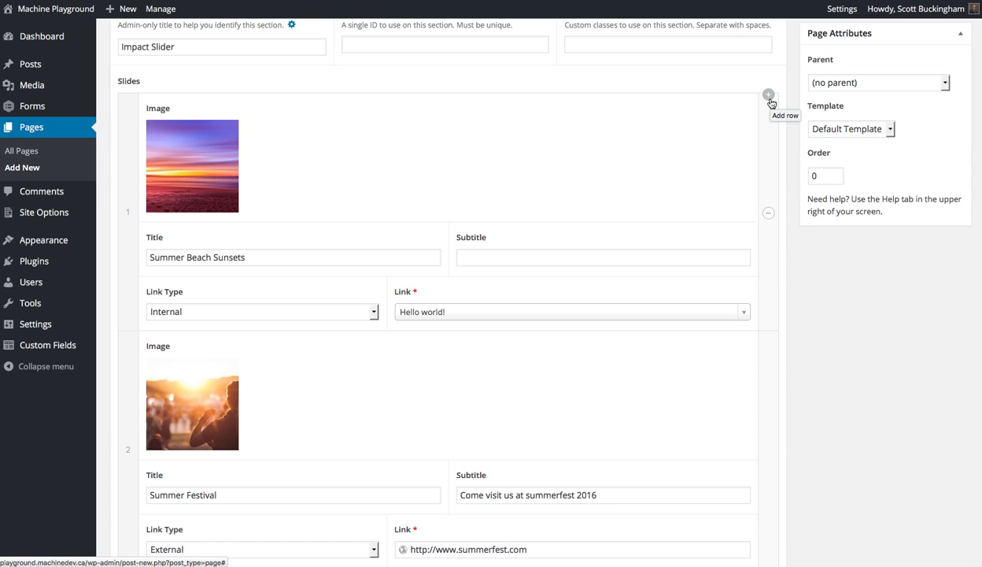
{"action": "scroll", "coordinate": [541, 173], "scroll_direction": "up", "scroll_amount": 3}
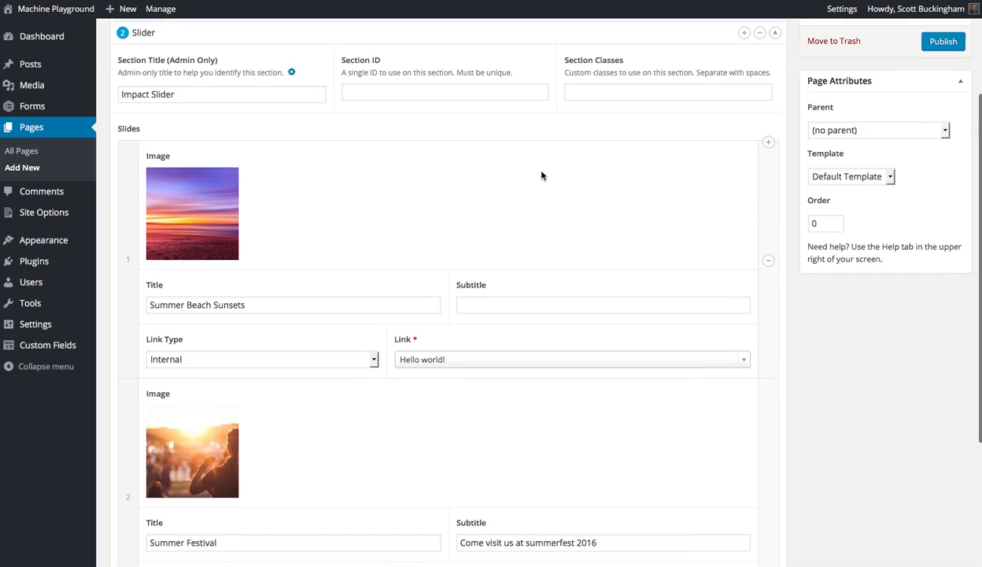
{"action": "left_click", "coordinate": [348, 74]}
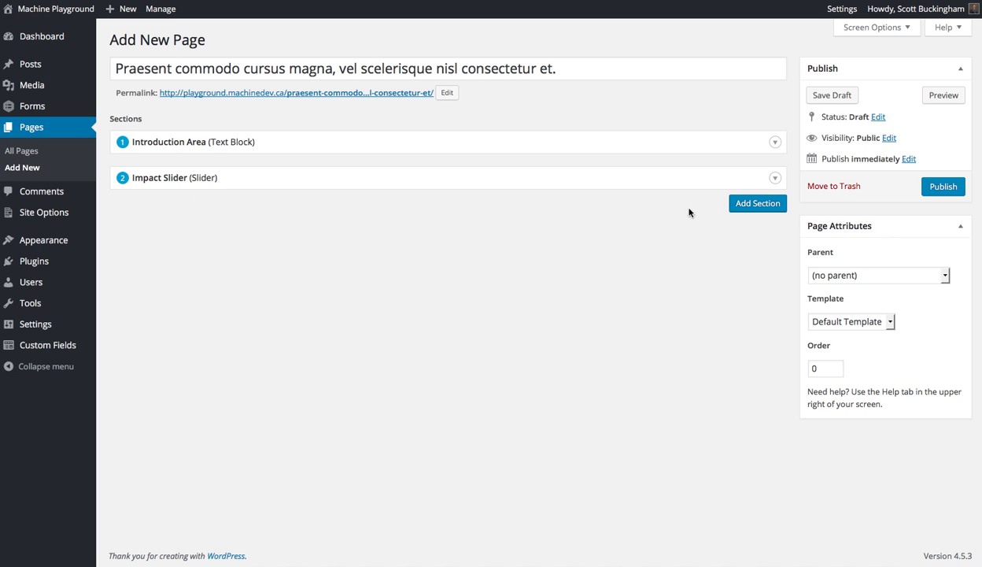
Add a Callouts section to the page with the admin section title "Products Callouts"
{"action": "left_click", "coordinate": [740, 203]}
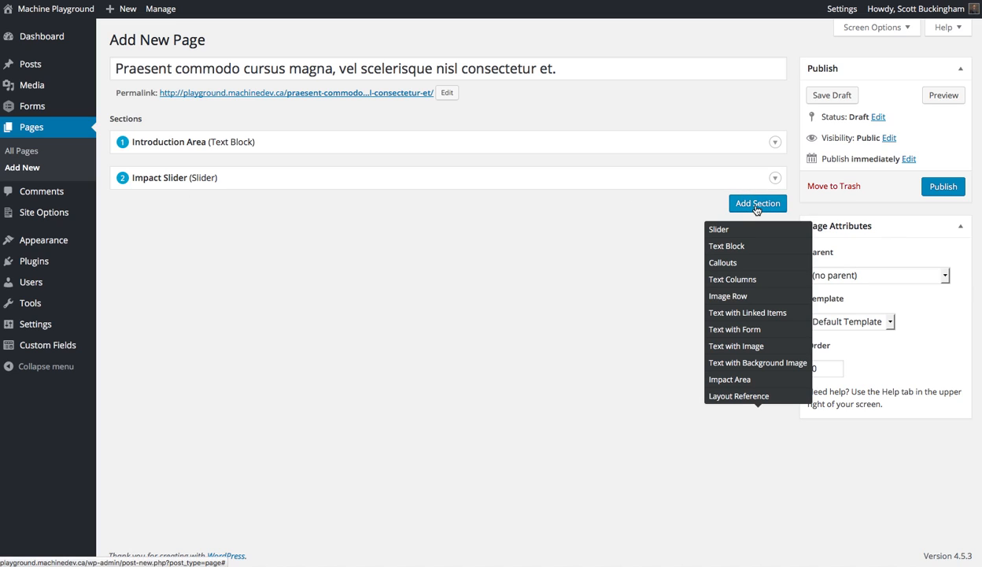
{"action": "left_click", "coordinate": [754, 270]}
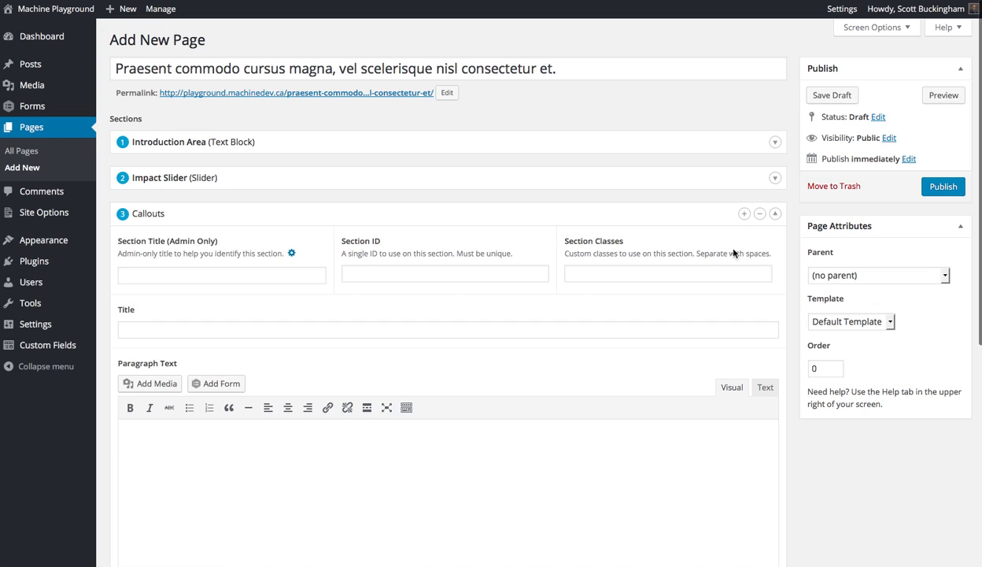
{"action": "left_click", "coordinate": [222, 281]}
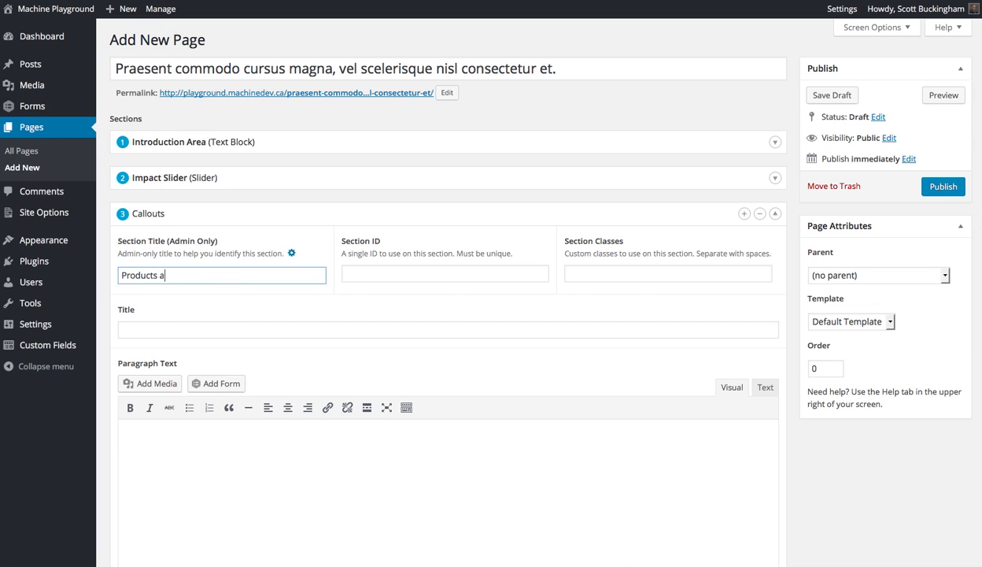
{"action": "type", "text": "Products Callouts"}
{"action": "key", "text": "Tab"}
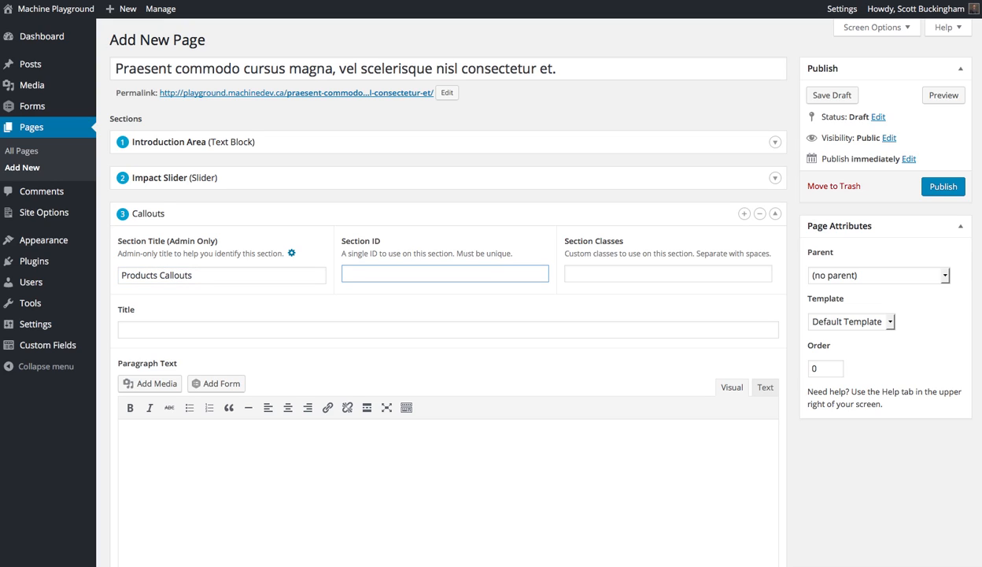
Set the Callouts section's title to "Products and Services"
{"action": "left_click", "coordinate": [169, 328]}
{"action": "type", "text": "P"}
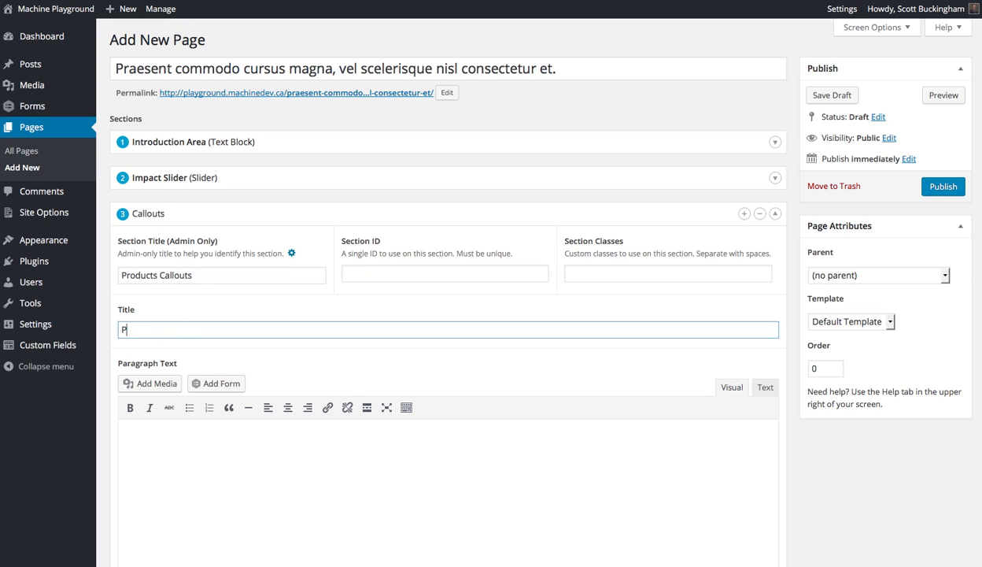
{"action": "type", "text": "roducts and Services"}
{"action": "key", "text": "Tab"}
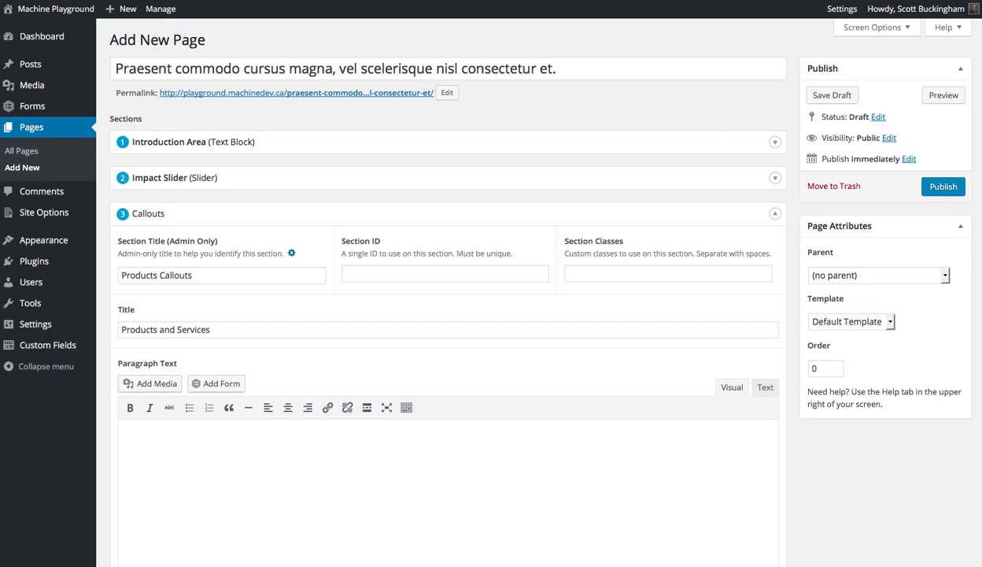
Fill the Callouts section's paragraph text with two placeholder paragraphs beginning "Sociis natoque penatibus et magnis dis parturient montes"
{"action": "left_click", "coordinate": [230, 499]}
{"action": "type", "text": "Sociis natoque penatibus et magnis dis parturient montes, nascetur ridiculus mus. Vestibulum id ligula porta felis euismod semper. Cras justo odio, dapibus ac facilisis in, egestas eget quam. Donec id elit non mi porta gravida at eget metus. Duis mollis, est non commodo luctus, nisi erat porttitor ligula, eget lacinia odio sem nec elit. Aenean eu leo quam. Pellentesque ornare sem lacinia quam venenatis vestibulum.  Nulla vitae elit libero, a pharetra augue. Maecenas sed diam eget risus varius blandit sit amet non magna. Duis mollis, est non commodo luctus, nisi erat porttitor ligula, eget lacinia odio sem nec elit. Etiam porta sem malesuada magna mollis euismod. Curabitur blandit tempus porttitor. Morbi leo risus, porta ac consectetur ac, vestibulum at eros."}
{"action": "scroll", "coordinate": [330, 411], "scroll_direction": "down", "scroll_amount": 3}
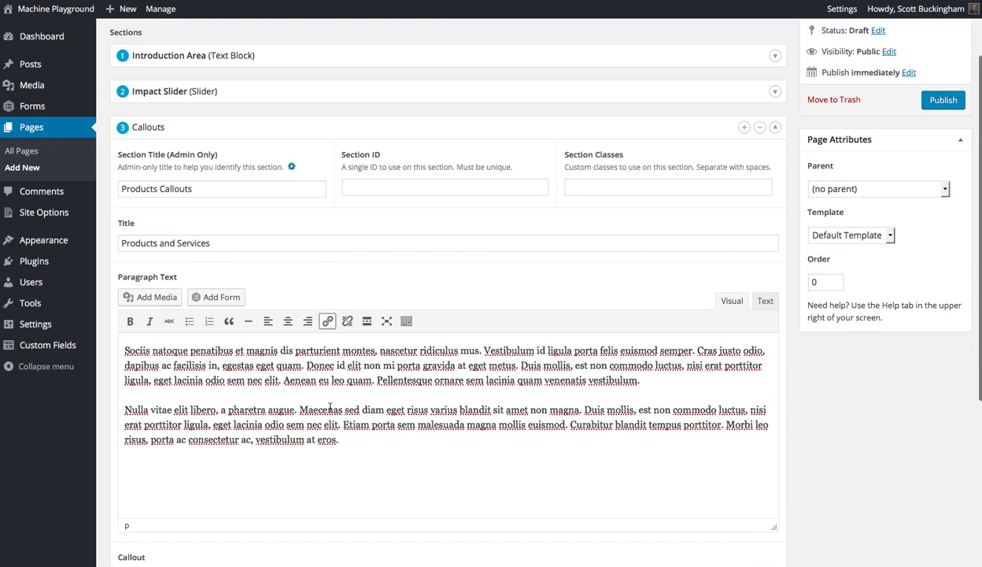
{"action": "left_click_drag", "start_coordinate": [346, 306], "coordinate": [206, 229]}
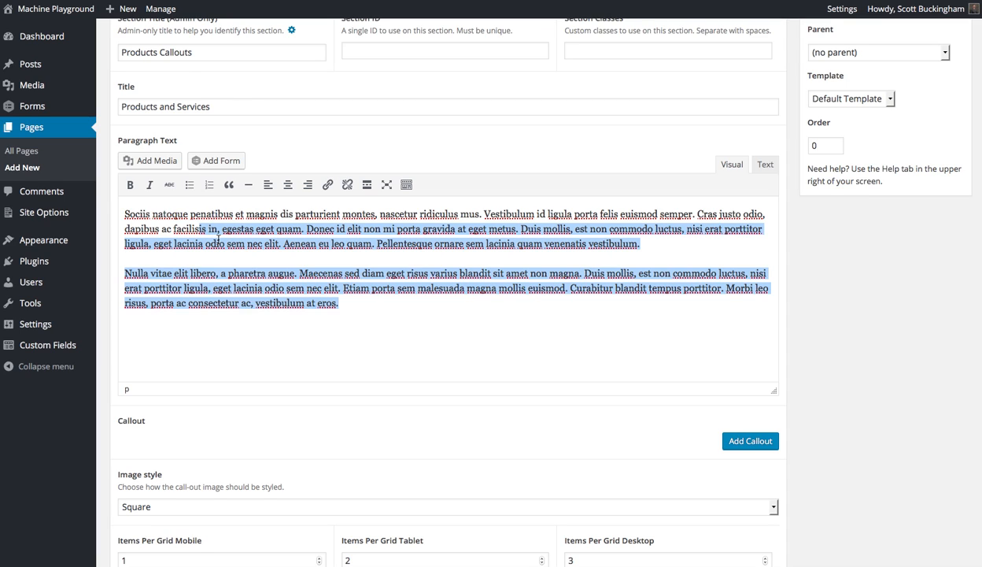
{"action": "scroll", "coordinate": [214, 235], "scroll_direction": "down", "scroll_amount": 1}
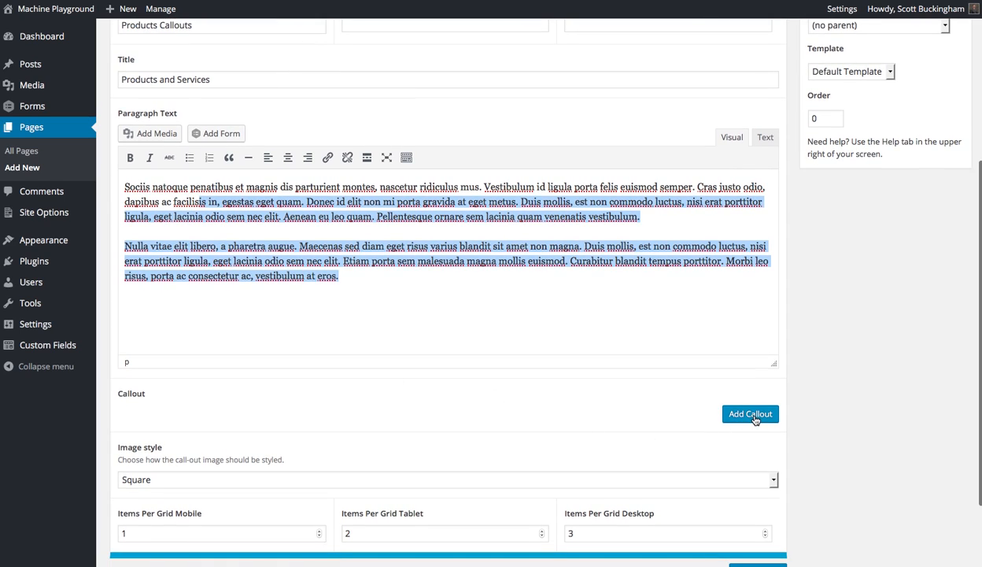
{"action": "left_click", "coordinate": [310, 215]}
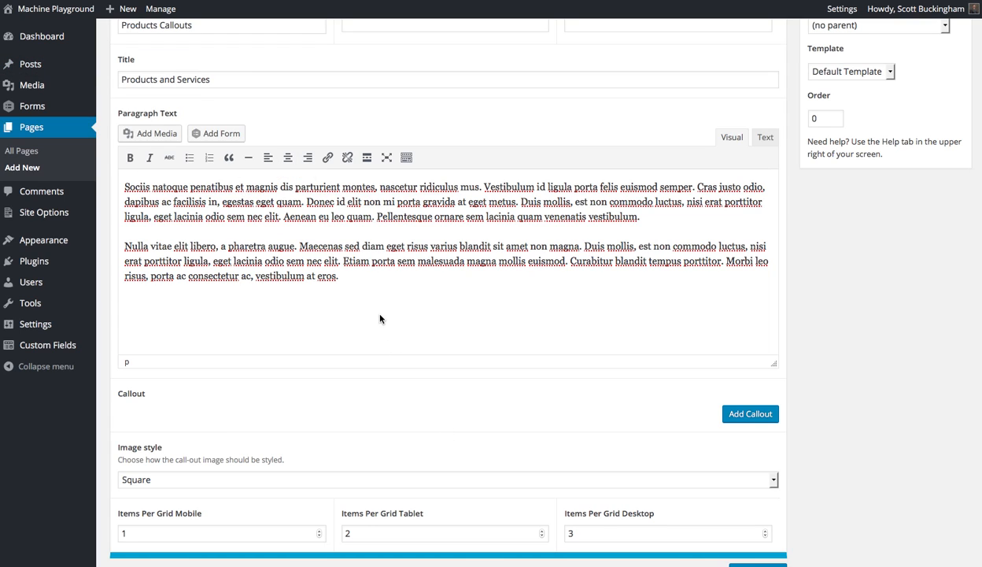
{"action": "left_click_drag", "start_coordinate": [390, 307], "coordinate": [112, 192]}
{"action": "left_click", "coordinate": [359, 251]}
Add a first callout to the Products Callouts section and title it "Product 1"
{"action": "left_click", "coordinate": [724, 415]}
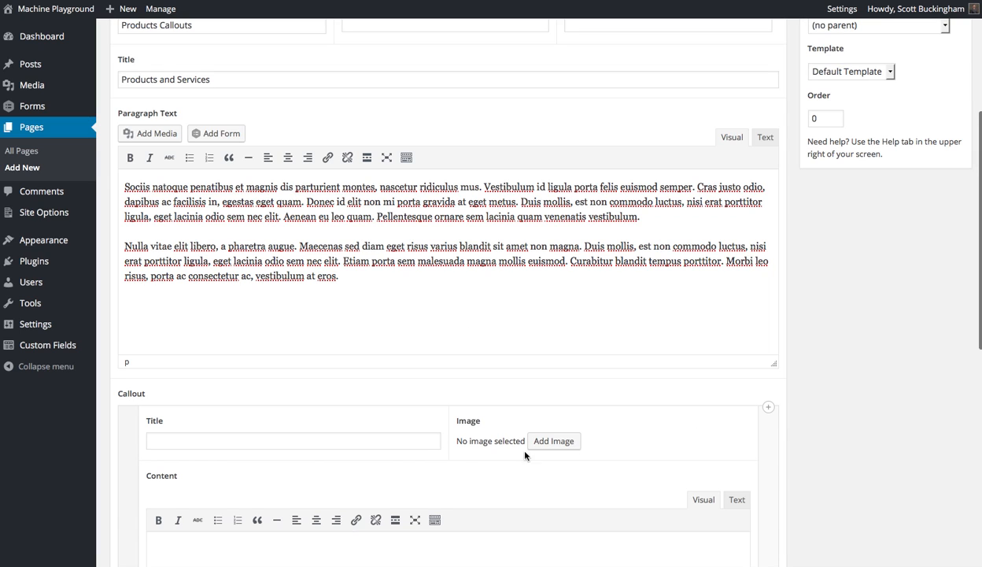
{"action": "scroll", "coordinate": [471, 455], "scroll_direction": "down", "scroll_amount": 5}
{"action": "left_click", "coordinate": [261, 257]}
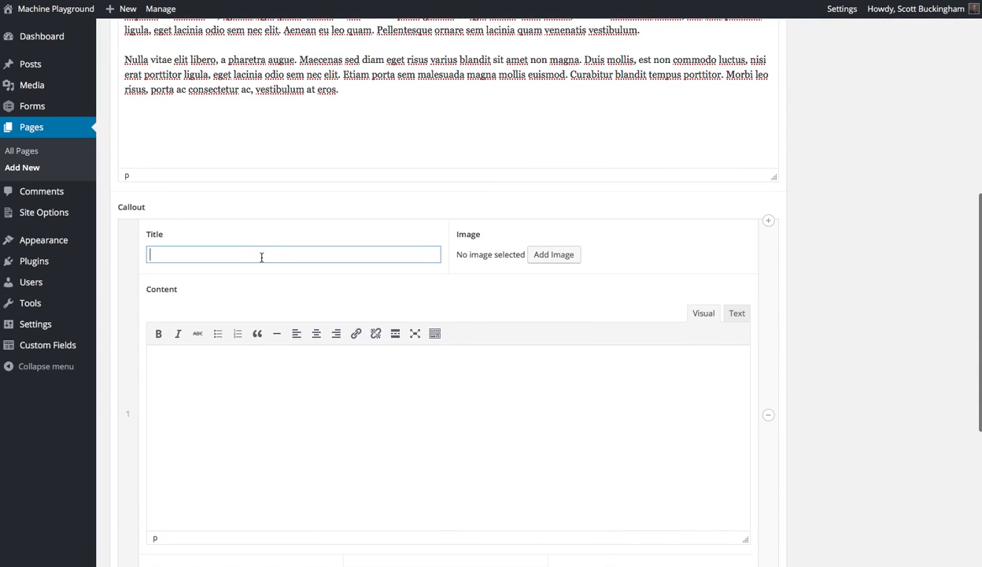
{"action": "type", "text": "Produc"}
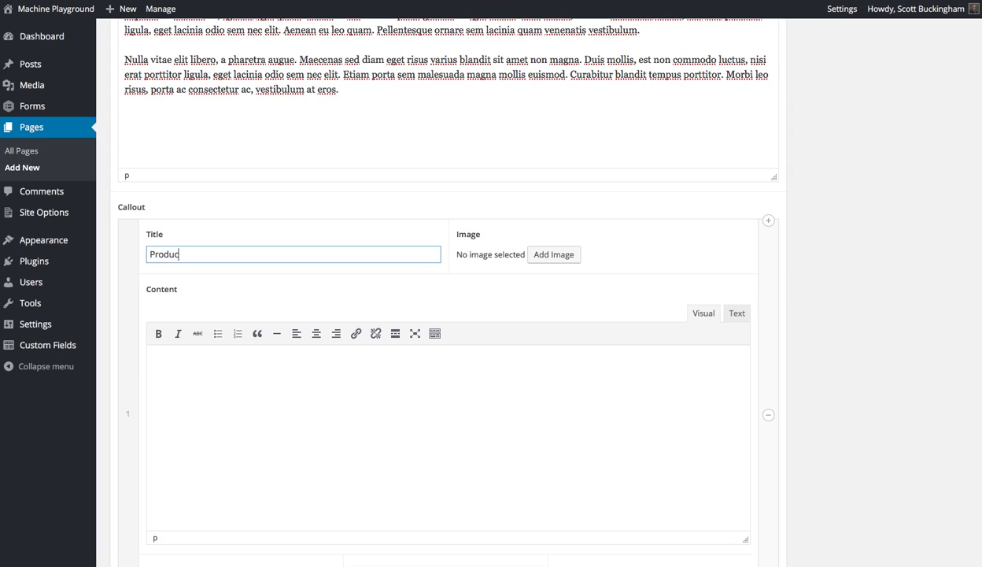
Fill the Product 1 callout's content with "Curabitur blandit tempus porttitor."
{"action": "left_click", "coordinate": [432, 372]}
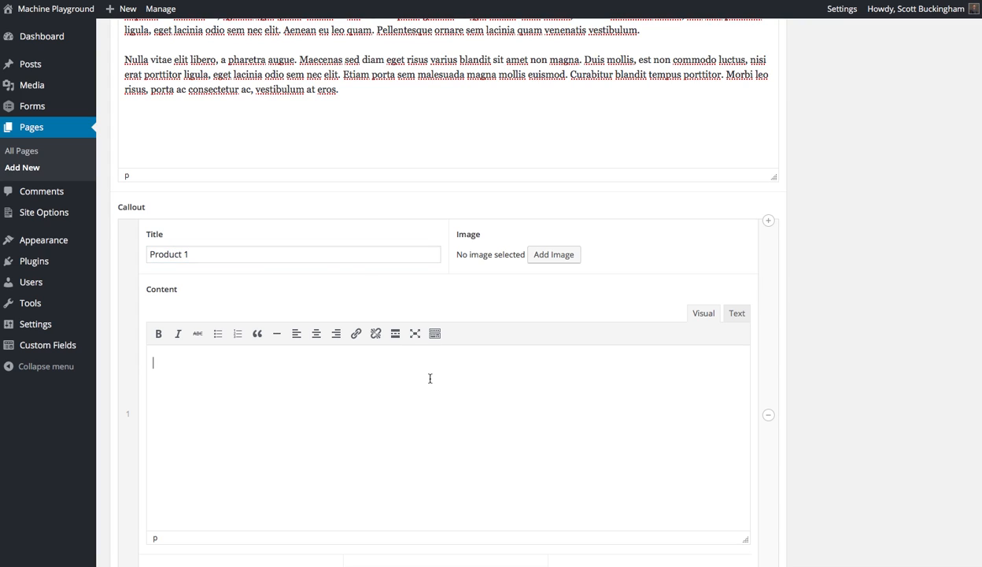
{"action": "scroll", "coordinate": [435, 376], "scroll_direction": "down", "scroll_amount": 1}
{"action": "scroll", "coordinate": [874, 204], "scroll_direction": "down", "scroll_amount": 4}
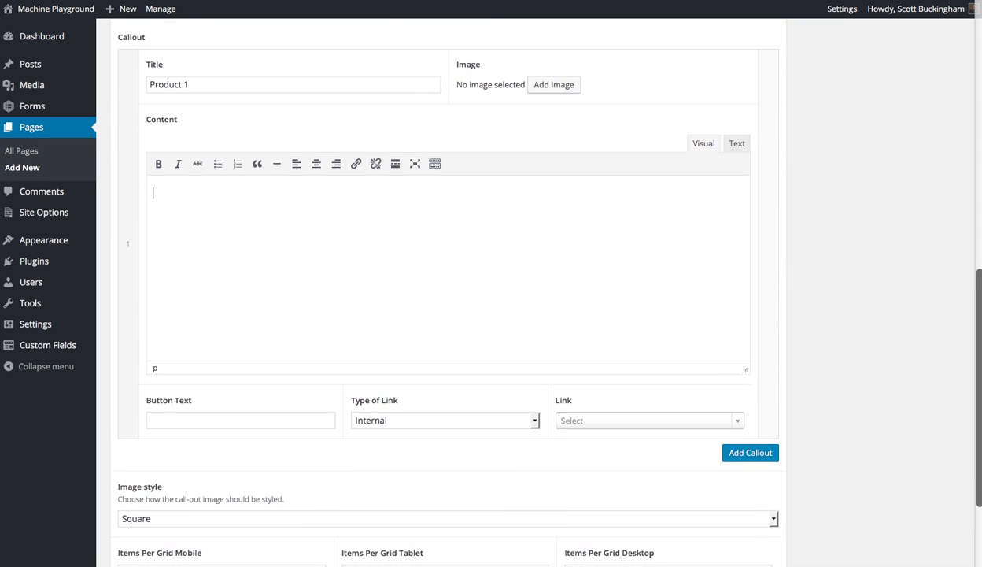
{"action": "left_click", "coordinate": [408, 246]}
{"action": "type", "text": "Curabitur blandit tempus porttitor."}
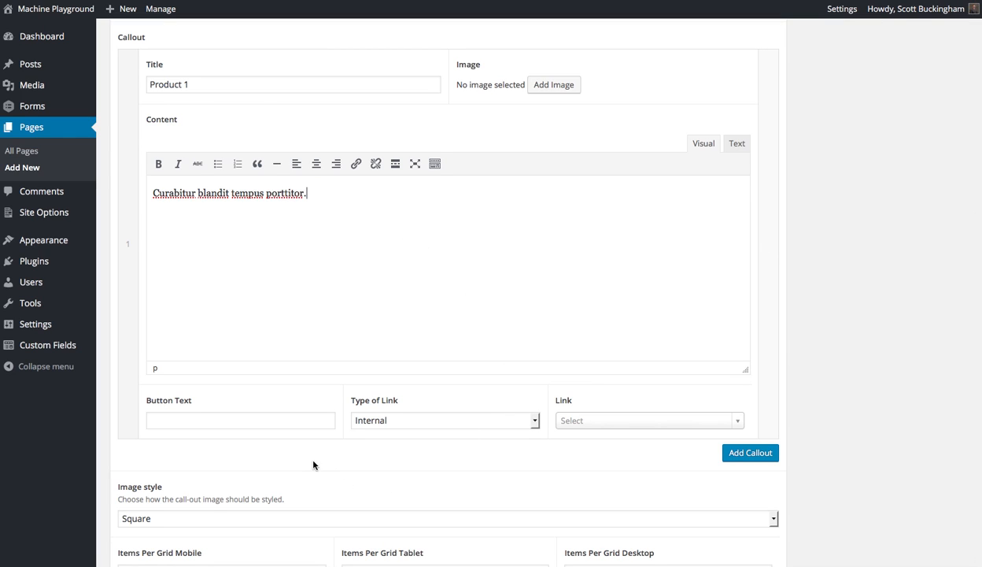
Give the Product 1 callout the button text "Buy Now" and link it internally to the Block Reference Tester (draft) page
{"action": "left_click", "coordinate": [252, 421]}
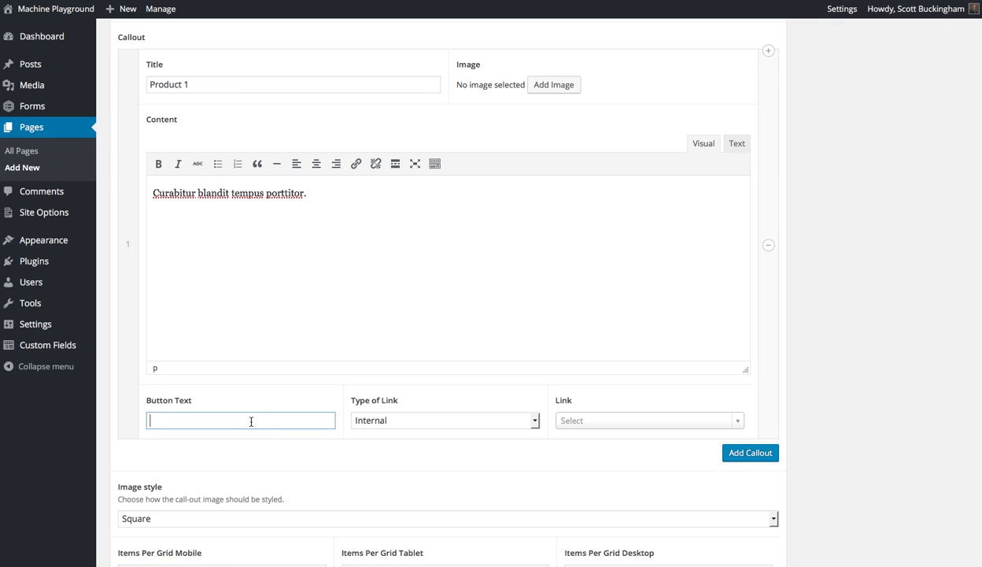
{"action": "type", "text": "Buy Now"}
{"action": "left_click", "coordinate": [597, 422]}
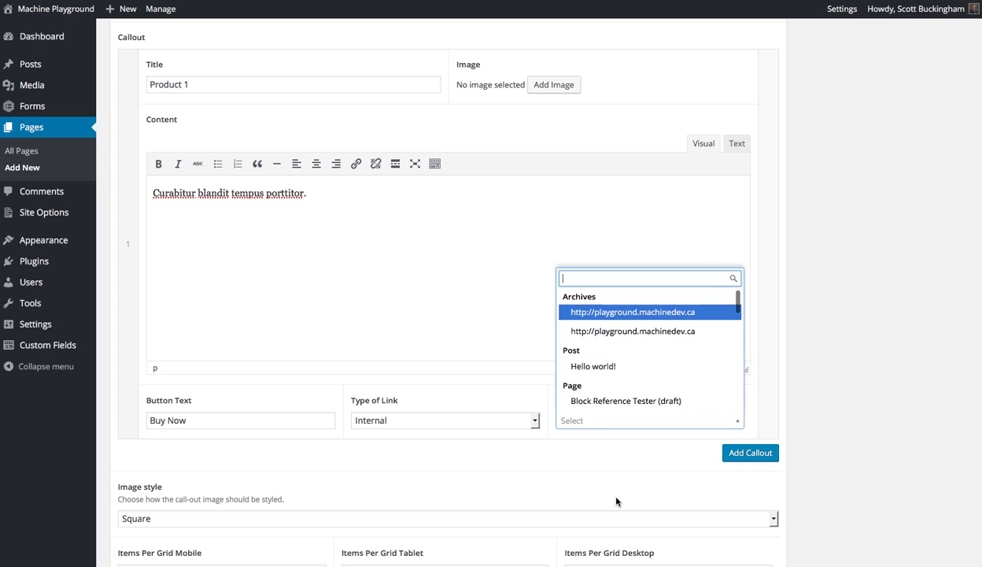
{"action": "left_click", "coordinate": [583, 401]}
Add a second callout titled "Product 2" with the content "Donec id elit non mi porta gravida at eget metus."
{"action": "left_click", "coordinate": [745, 453]}
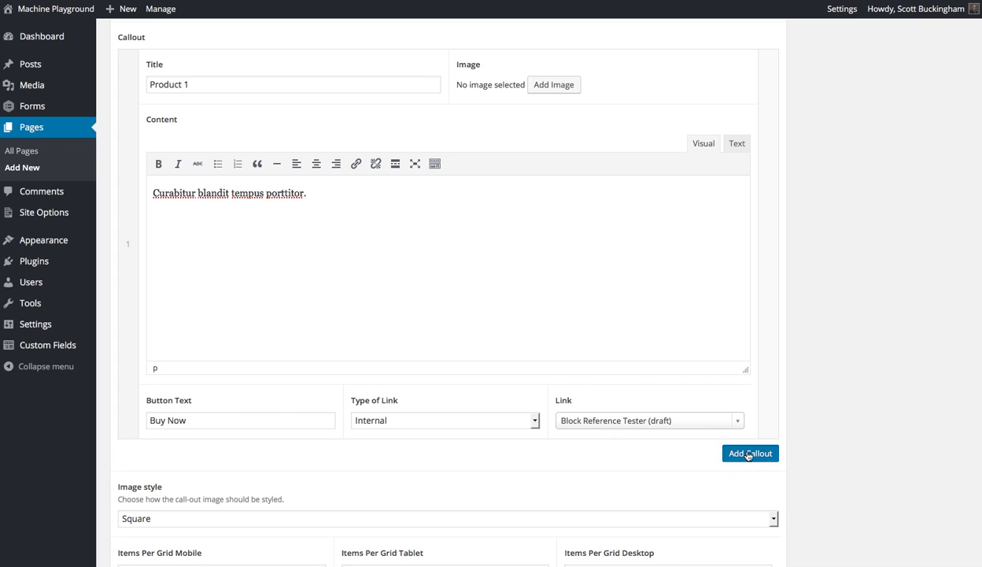
{"action": "scroll", "coordinate": [318, 394], "scroll_direction": "down", "scroll_amount": 3}
{"action": "left_click", "coordinate": [318, 355]}
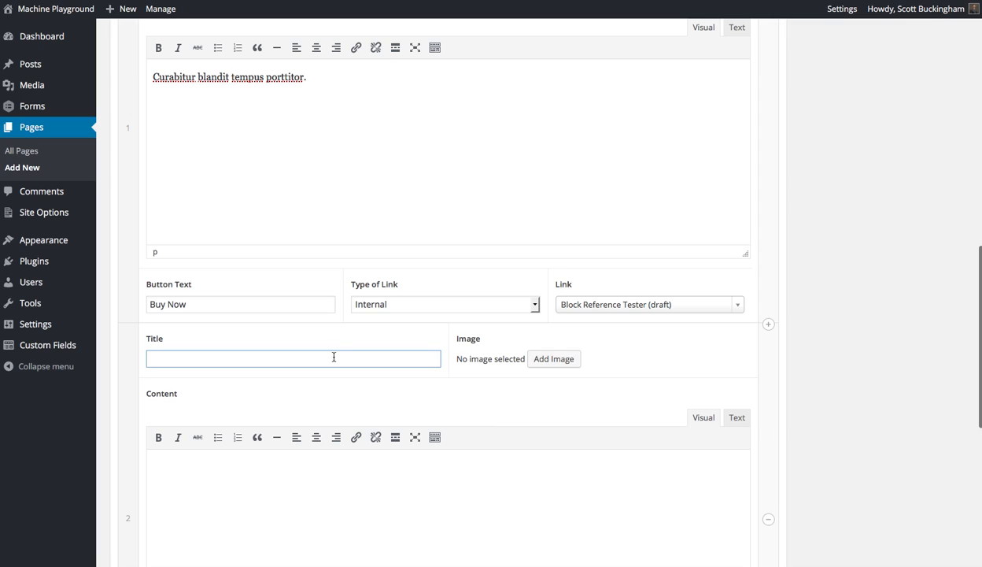
{"action": "type", "text": "Product 2"}
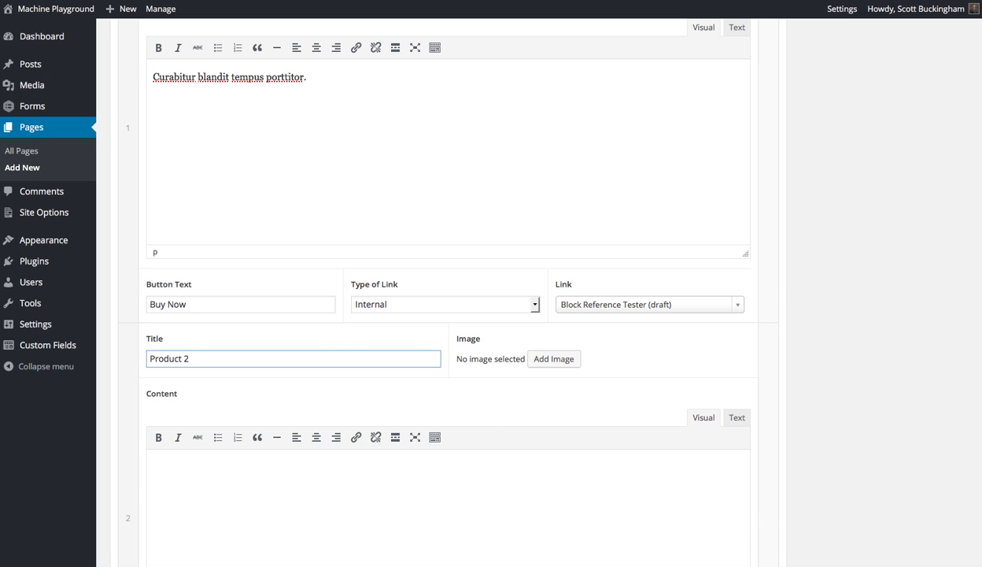
{"action": "left_click", "coordinate": [274, 471]}
{"action": "type", "text": "Donec id elit non mi porta gravida at eget metus."}
Set the Product 2 callout's type of link to None
{"action": "scroll", "coordinate": [285, 465], "scroll_direction": "down", "scroll_amount": 5}
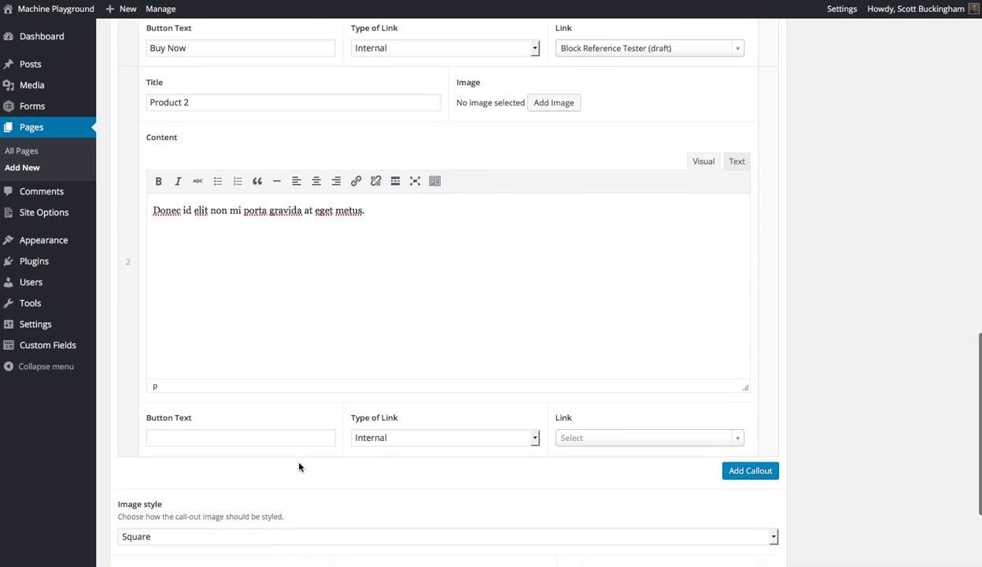
{"action": "scroll", "coordinate": [299, 467], "scroll_direction": "down", "scroll_amount": 1}
{"action": "left_click", "coordinate": [378, 410]}
Add a third callout titled "Product New" with the content "Cras mattis consectetur purus sit amet fermentum."
{"action": "left_click", "coordinate": [750, 428]}
{"action": "scroll", "coordinate": [162, 388], "scroll_direction": "down", "scroll_amount": 2}
{"action": "scroll", "coordinate": [161, 388], "scroll_direction": "down", "scroll_amount": 1}
{"action": "left_click", "coordinate": [176, 337]}
{"action": "type", "text": "Product New"}
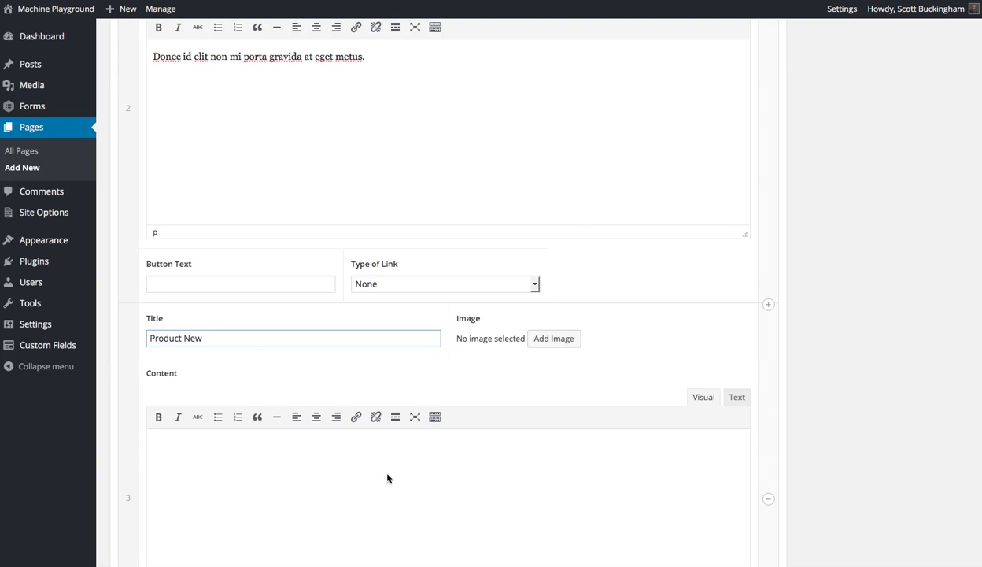
{"action": "left_click", "coordinate": [388, 478]}
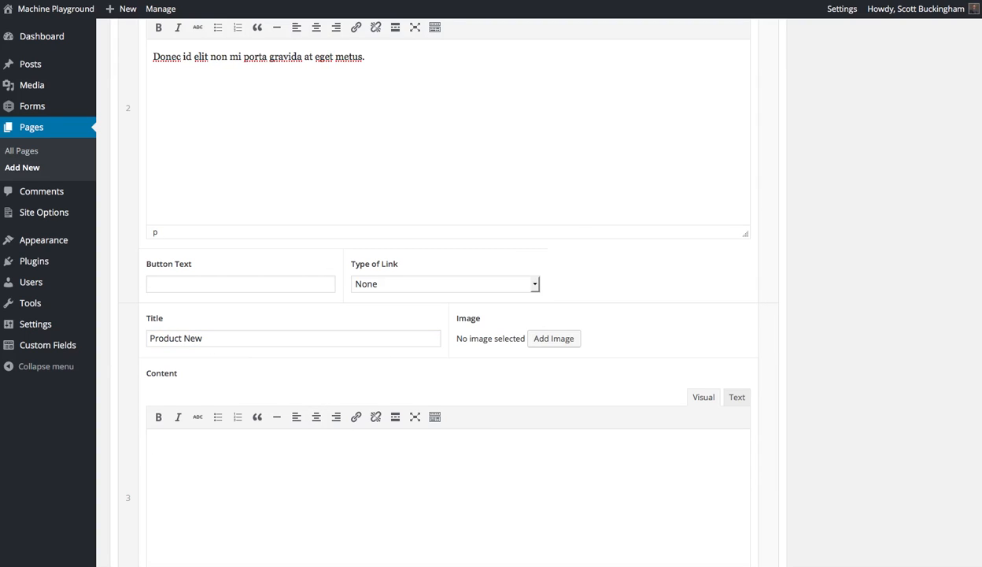
{"action": "type", "text": "Cras mattis consectetur purus sit amet fermentum."}
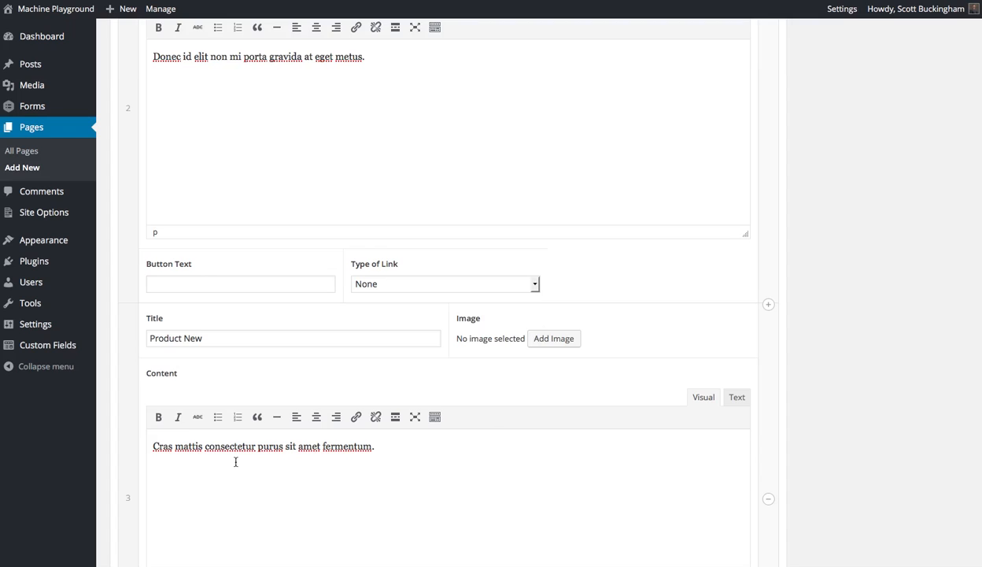
Reorder the callouts so that Product New comes first, above Product 1 and Product 2
{"action": "scroll", "coordinate": [236, 462], "scroll_direction": "up", "scroll_amount": 4}
{"action": "scroll", "coordinate": [218, 479], "scroll_direction": "down", "scroll_amount": 7}
{"action": "left_click_drag", "start_coordinate": [132, 486], "coordinate": [140, 152]}
{"action": "scroll", "coordinate": [424, 333], "scroll_direction": "up", "scroll_amount": 4}
{"action": "scroll", "coordinate": [421, 336], "scroll_direction": "up", "scroll_amount": 6}
{"action": "left_click", "coordinate": [210, 247]}
{"action": "left_click_drag", "start_coordinate": [131, 452], "coordinate": [125, 99]}
{"action": "scroll", "coordinate": [581, 327], "scroll_direction": "up", "scroll_amount": 4}
Make the word "fermentum" bold in the Product New callout's content
{"action": "mouse_move", "coordinate": [769, 118]}
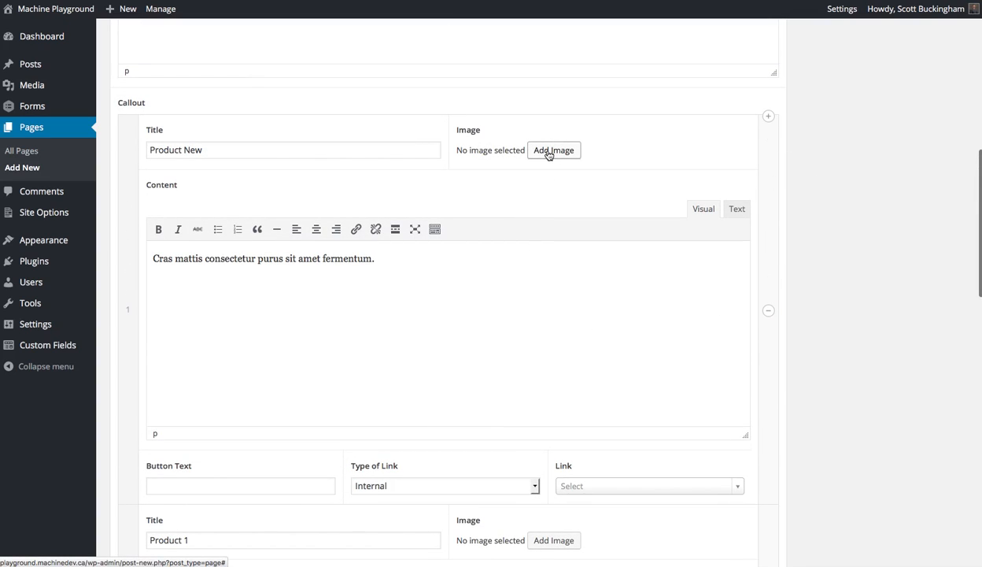
{"action": "left_click", "coordinate": [729, 271]}
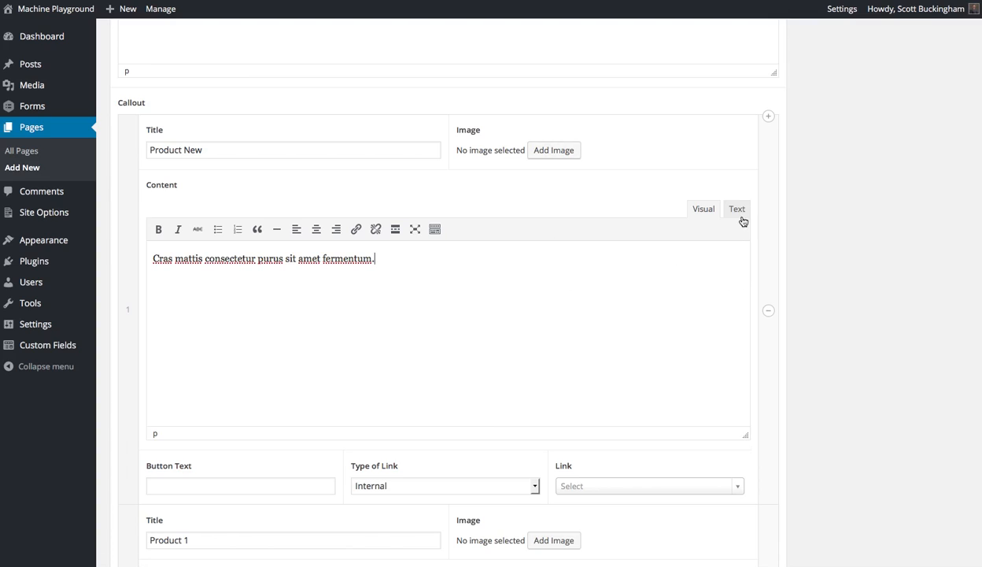
{"action": "double_click", "coordinate": [334, 258]}
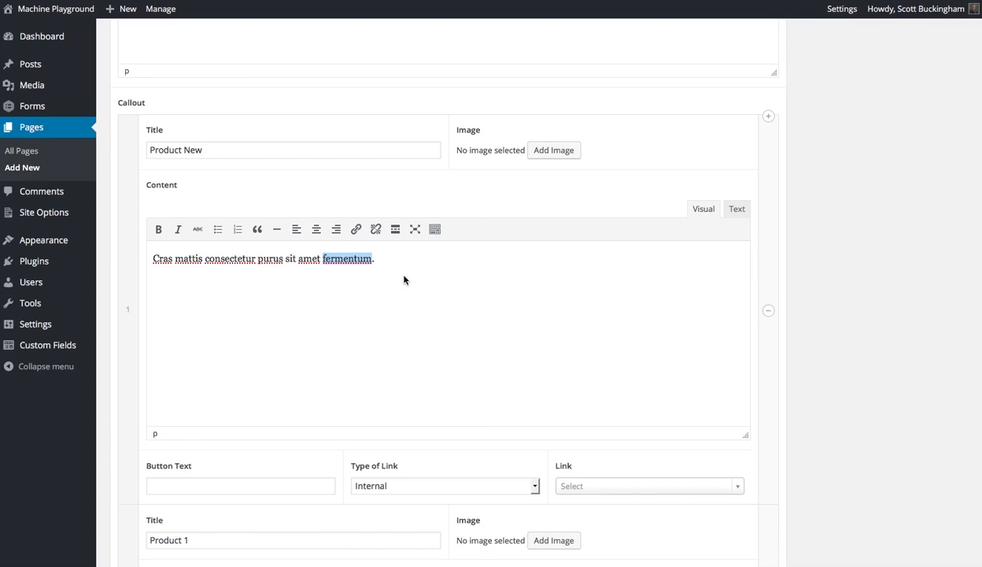
{"action": "key", "text": "ctrl+b"}
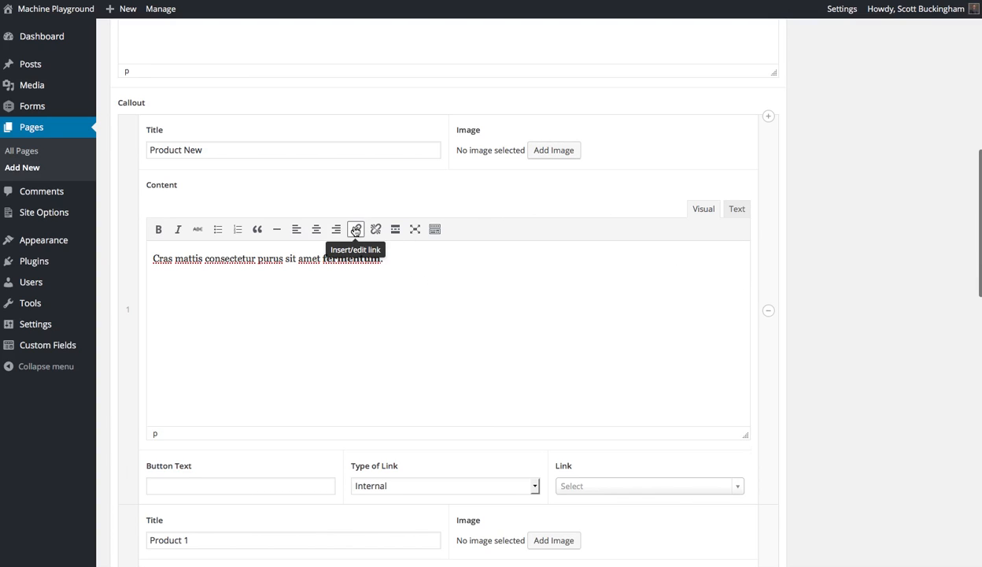
Examine the callouts section's image style options and its items per grid settings for mobile, tablet and desktop
{"action": "scroll", "coordinate": [477, 248], "scroll_direction": "up", "scroll_amount": 5}
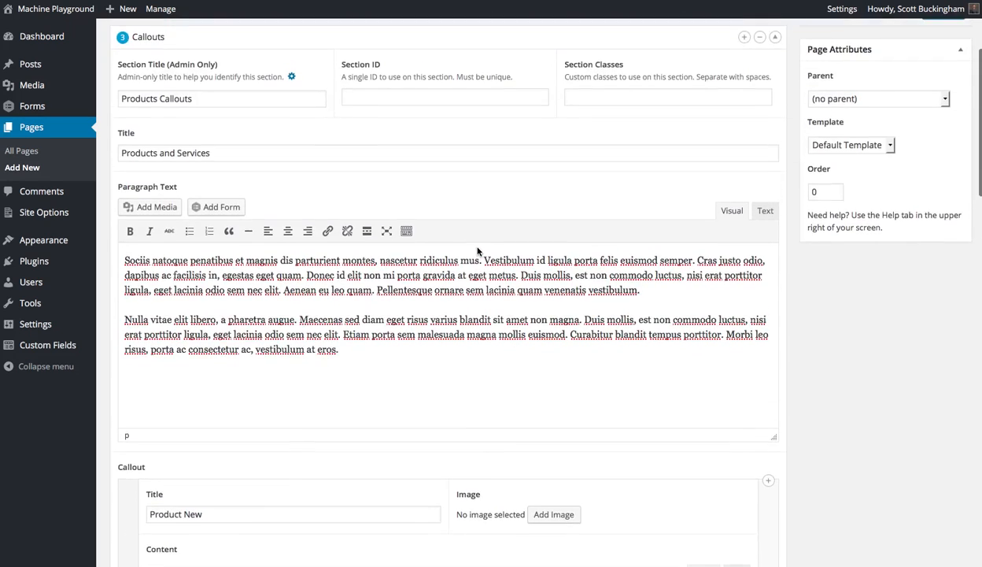
{"action": "scroll", "coordinate": [478, 250], "scroll_direction": "down", "scroll_amount": 15}
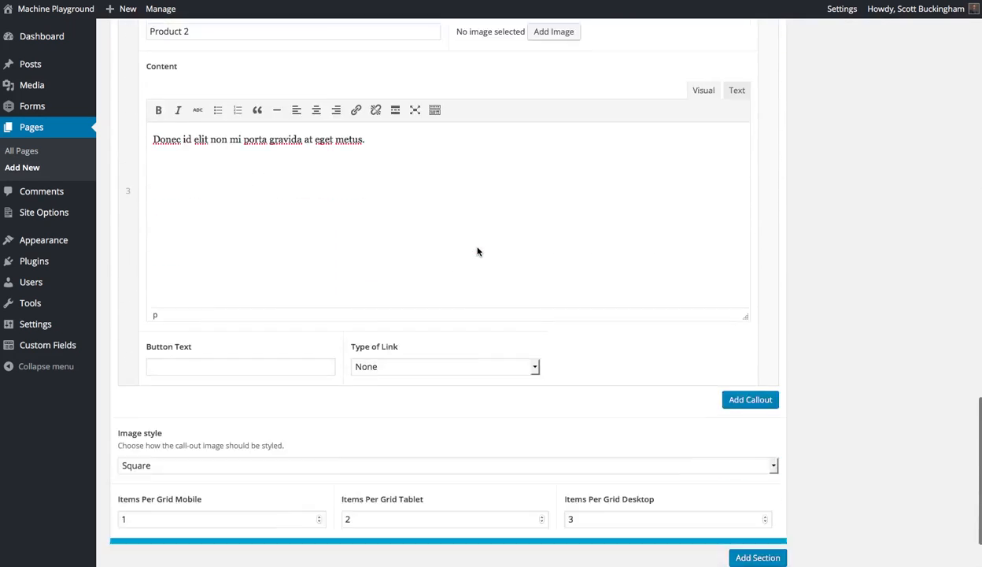
{"action": "scroll", "coordinate": [477, 251], "scroll_direction": "down", "scroll_amount": 2}
{"action": "left_click", "coordinate": [174, 437]}
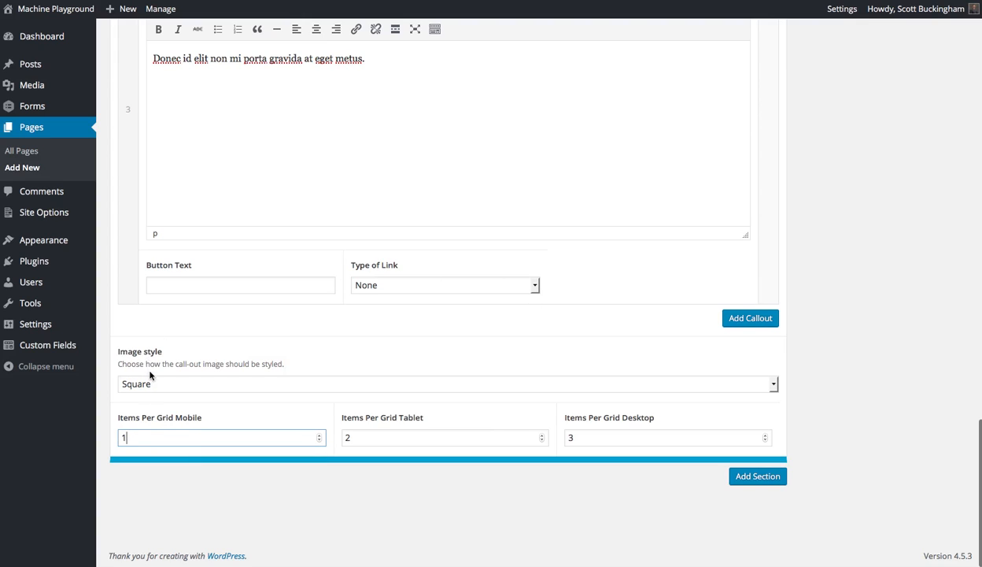
{"action": "left_click", "coordinate": [176, 386]}
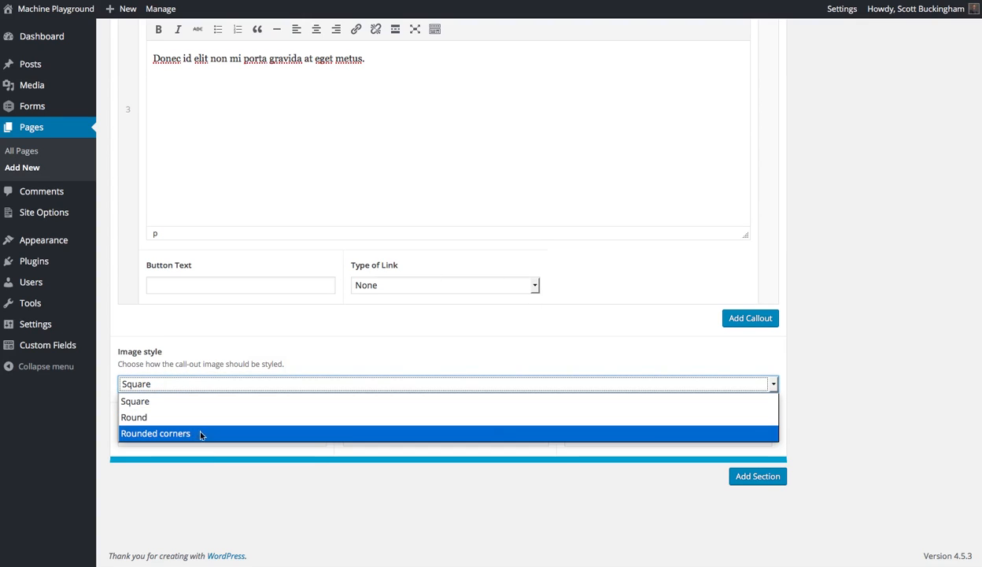
{"action": "left_click", "coordinate": [244, 363]}
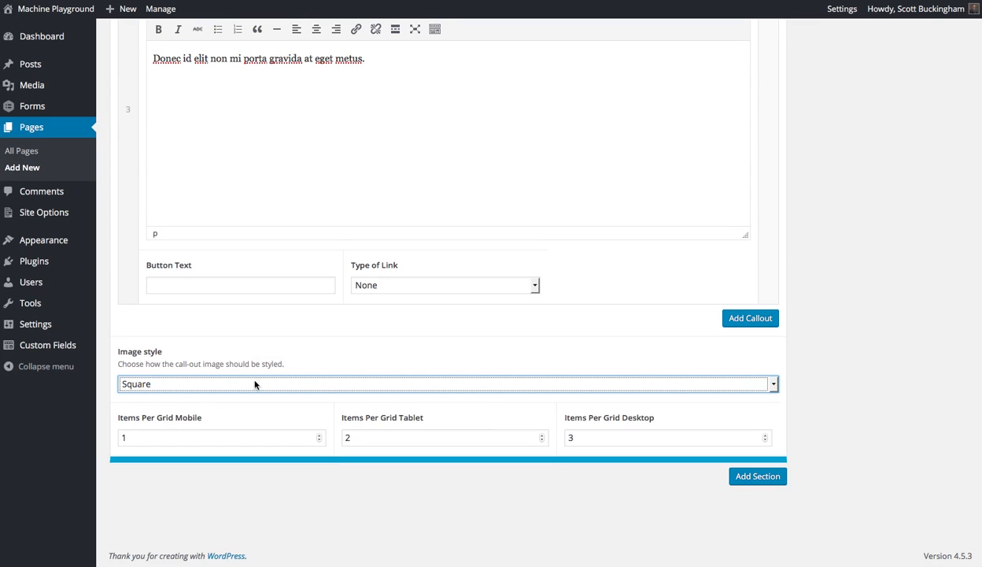
{"action": "left_click", "coordinate": [216, 438]}
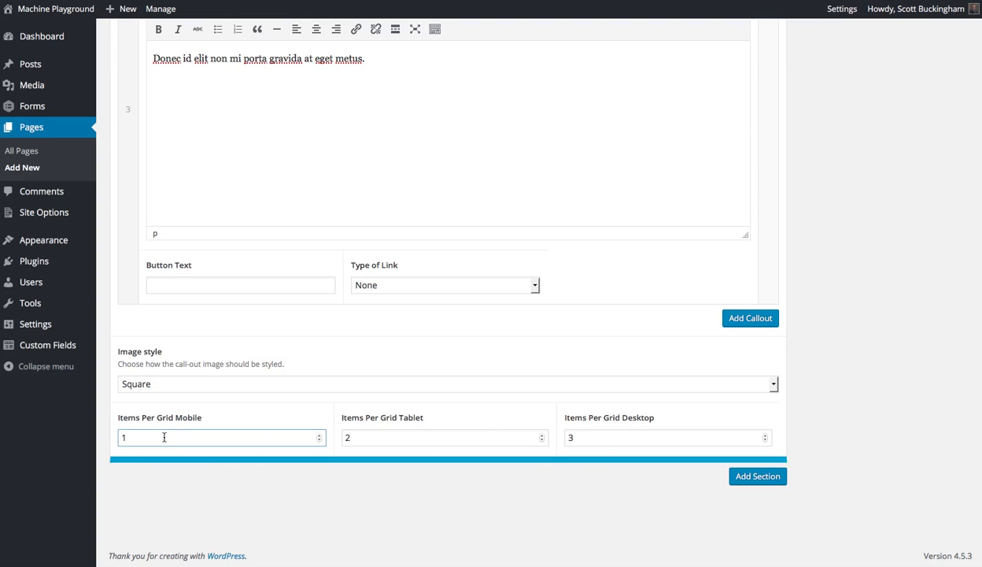
{"action": "left_click", "coordinate": [451, 438]}
{"action": "left_click", "coordinate": [630, 439]}
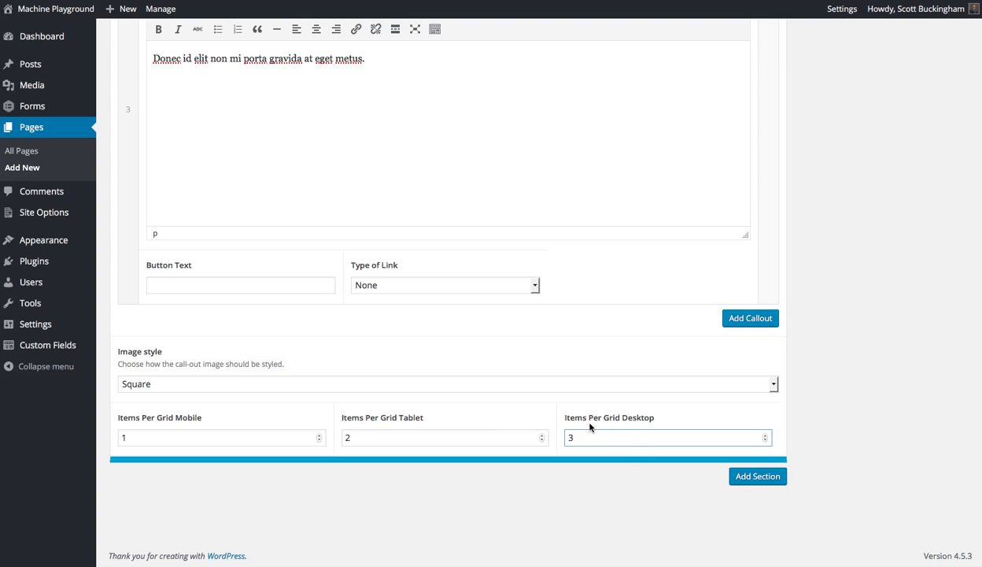
{"action": "left_click", "coordinate": [448, 425]}
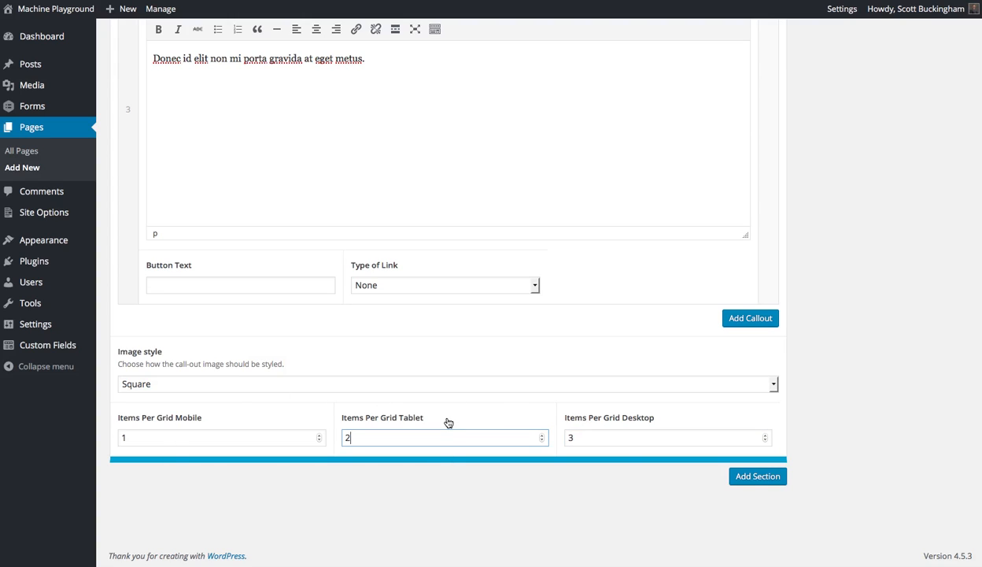
{"action": "left_click", "coordinate": [455, 459]}
Collapse the Products Callouts section and move the Impact Slider section above the Introduction Area
{"action": "scroll", "coordinate": [488, 465], "scroll_direction": "up", "scroll_amount": 15}
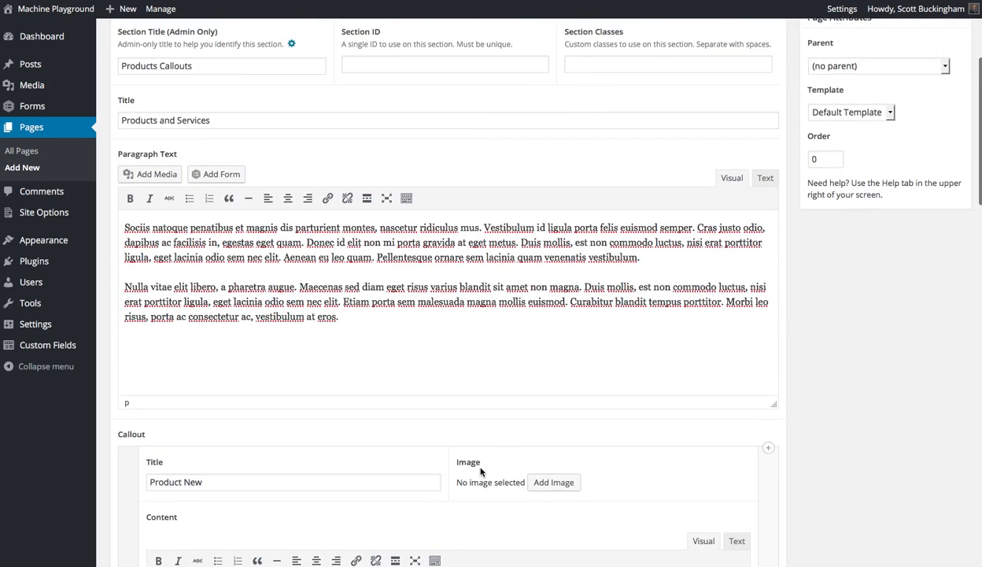
{"action": "scroll", "coordinate": [481, 469], "scroll_direction": "up", "scroll_amount": 6}
{"action": "left_click", "coordinate": [198, 217]}
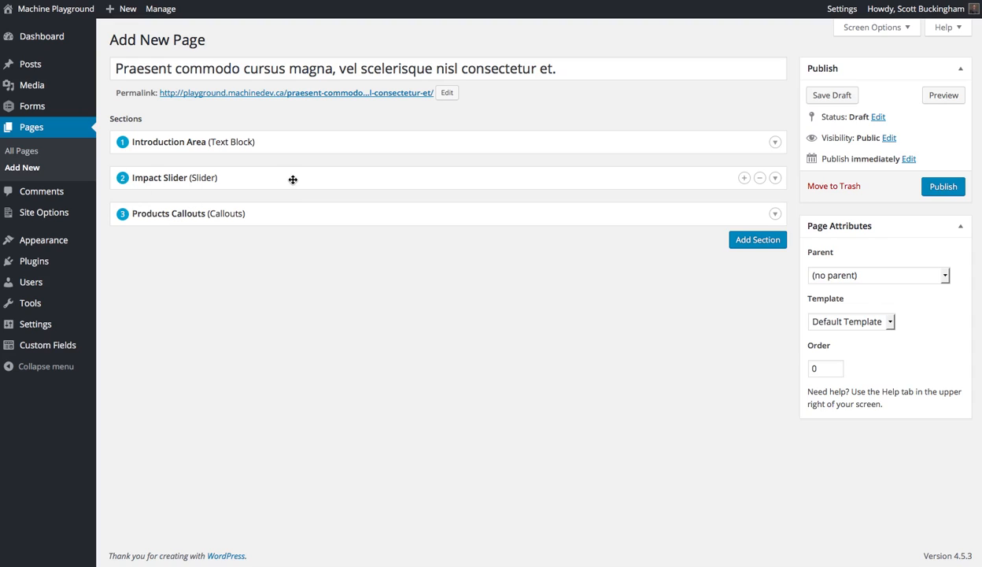
{"action": "left_click_drag", "start_coordinate": [287, 181], "coordinate": [281, 146]}
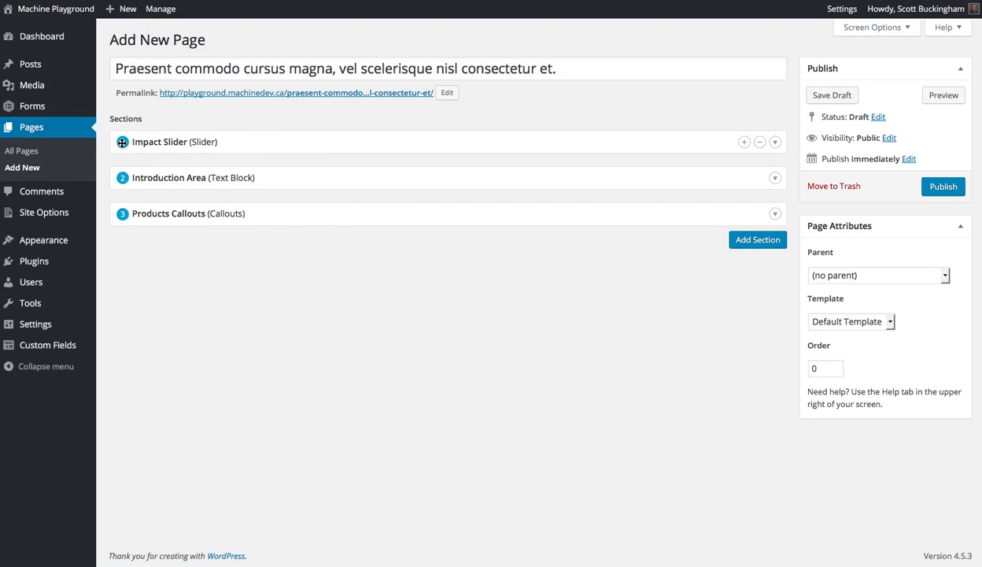
Expand the Impact Slider, Introduction Area and Products Callouts sections and review their content
{"action": "left_click", "coordinate": [343, 140]}
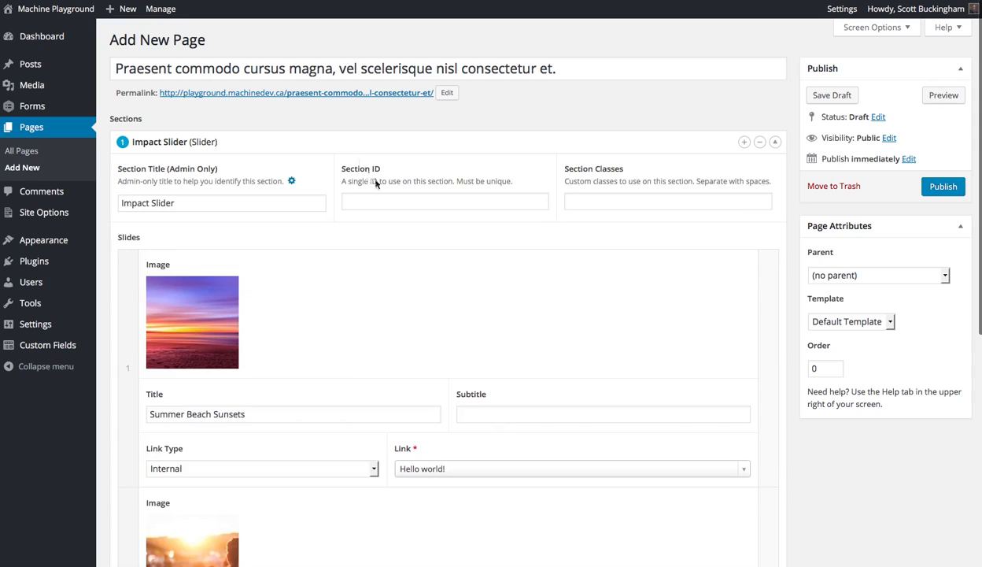
{"action": "scroll", "coordinate": [393, 209], "scroll_direction": "down", "scroll_amount": 6}
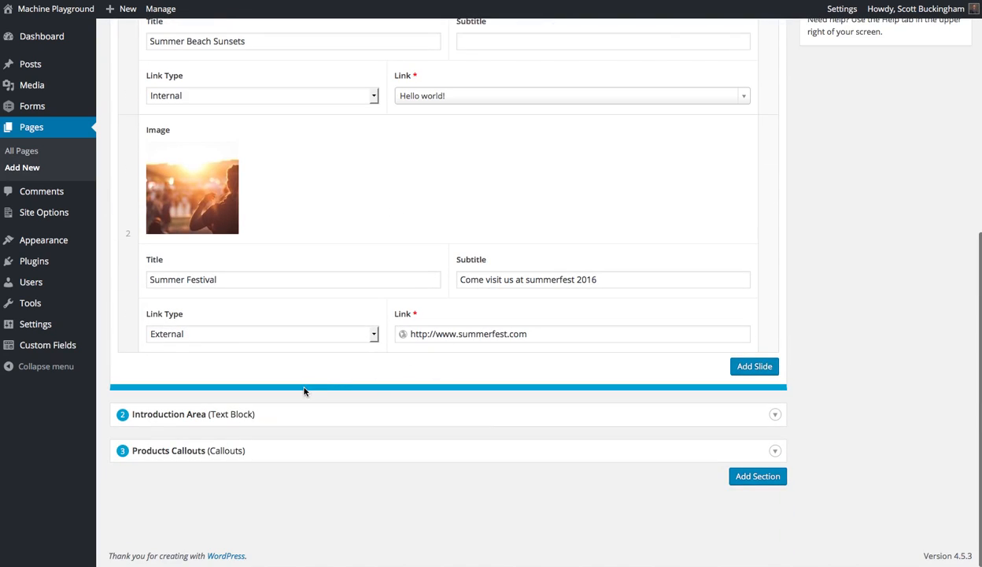
{"action": "left_click", "coordinate": [403, 413]}
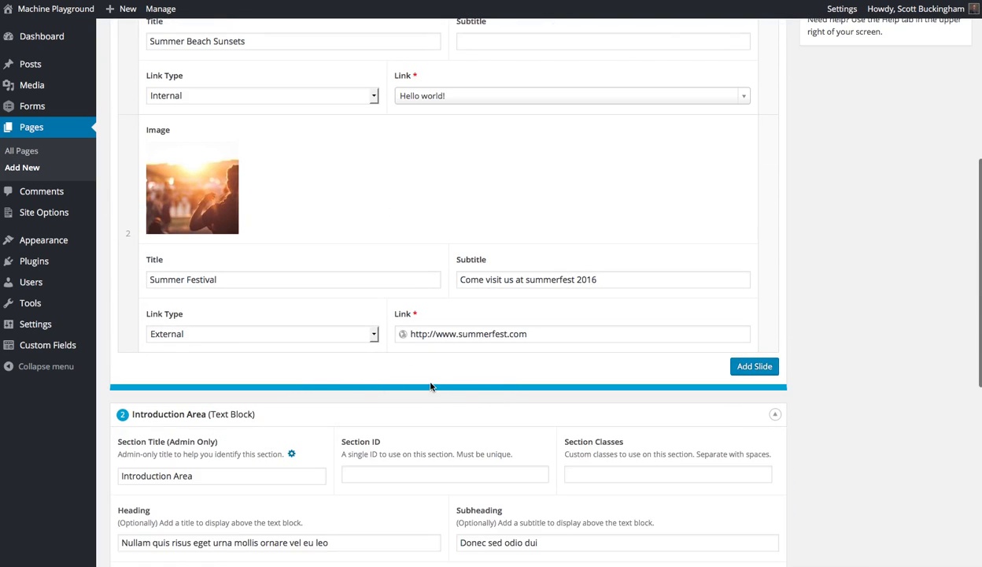
{"action": "scroll", "coordinate": [419, 371], "scroll_direction": "down", "scroll_amount": 5}
{"action": "scroll", "coordinate": [418, 393], "scroll_direction": "down", "scroll_amount": 1}
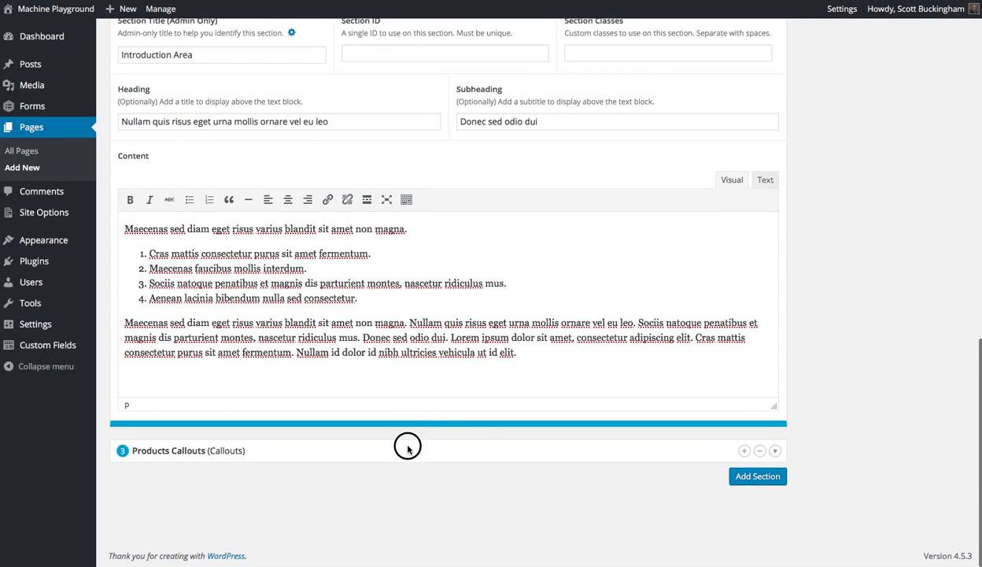
{"action": "left_click", "coordinate": [405, 385]}
{"action": "scroll", "coordinate": [455, 378], "scroll_direction": "down", "scroll_amount": 2}
{"action": "scroll", "coordinate": [455, 378], "scroll_direction": "down", "scroll_amount": 1}
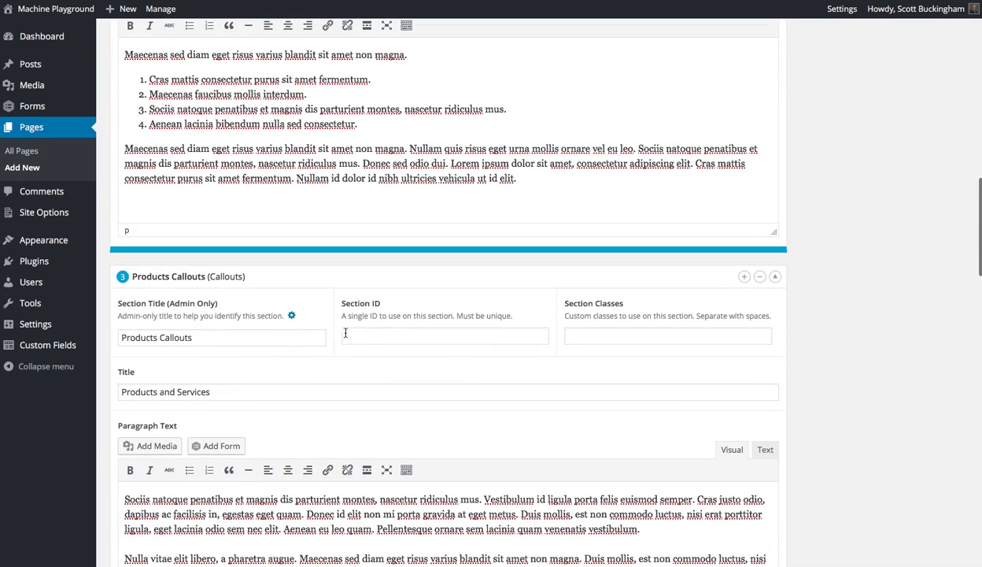
{"action": "left_click", "coordinate": [250, 269]}
{"action": "left_click_drag", "start_coordinate": [251, 269], "coordinate": [226, 273]}
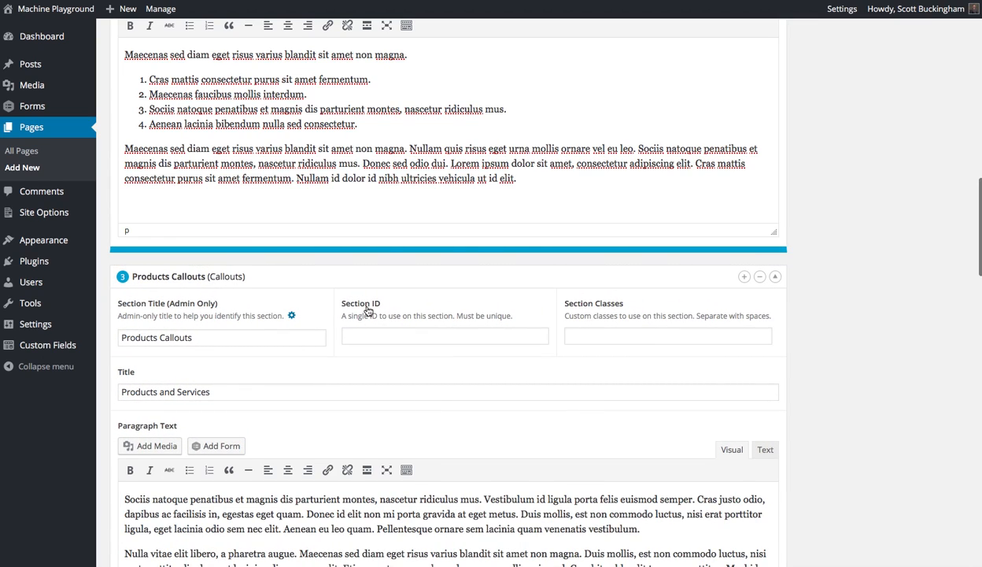
Save the new page as a draft
{"action": "scroll", "coordinate": [367, 311], "scroll_direction": "up", "scroll_amount": 15}
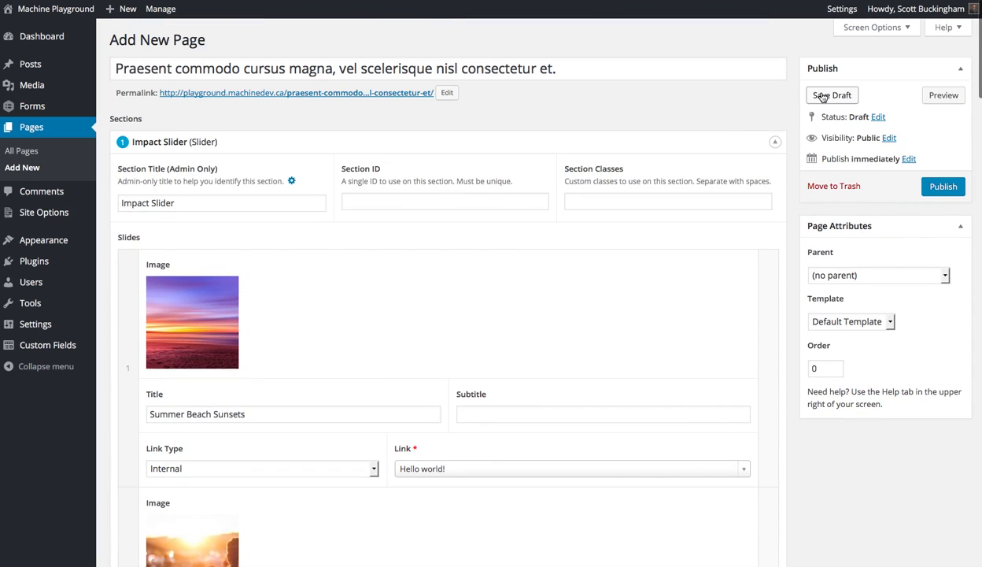
{"action": "left_click", "coordinate": [823, 96]}
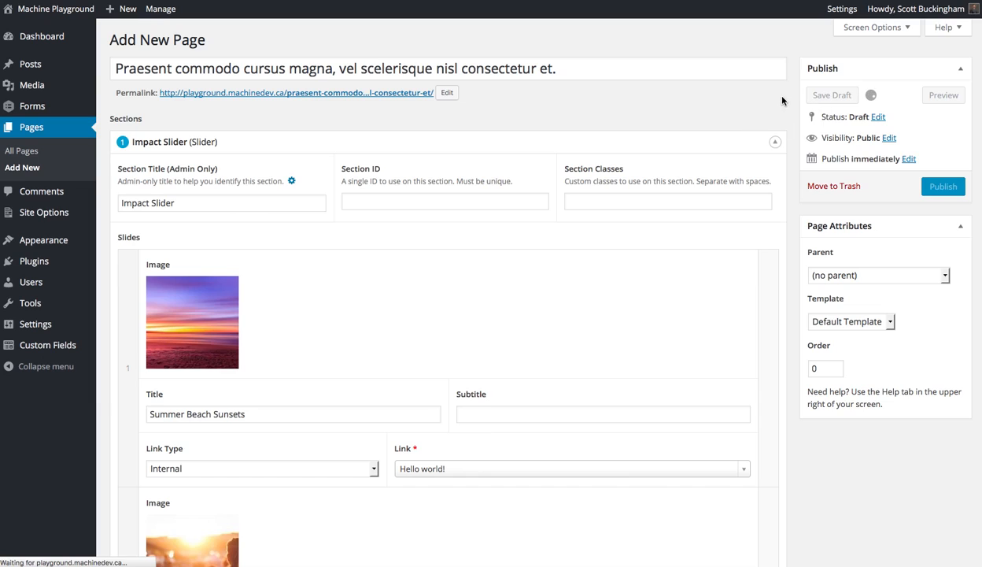